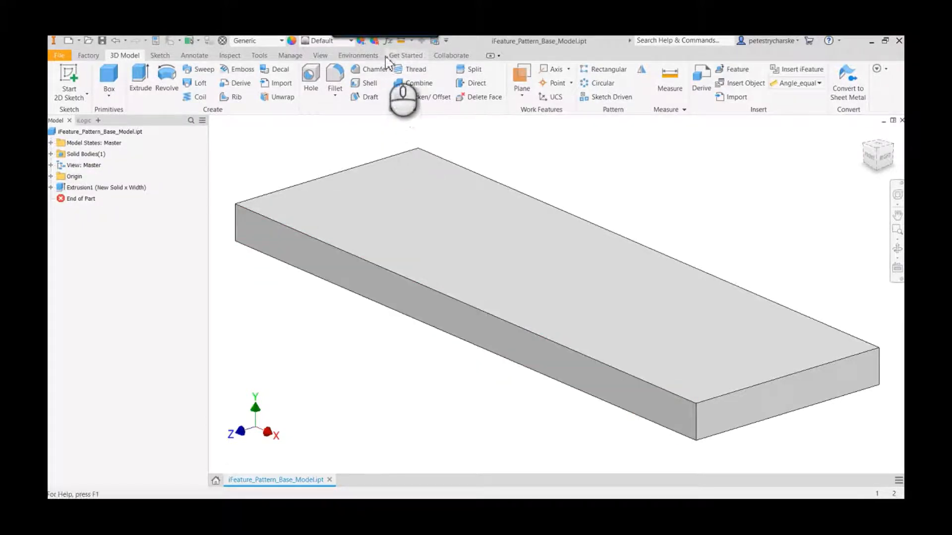
- Review the part's model and user parameters, including the hole diameter, depth, quantity, spacing and end distance equations
click(386, 43)
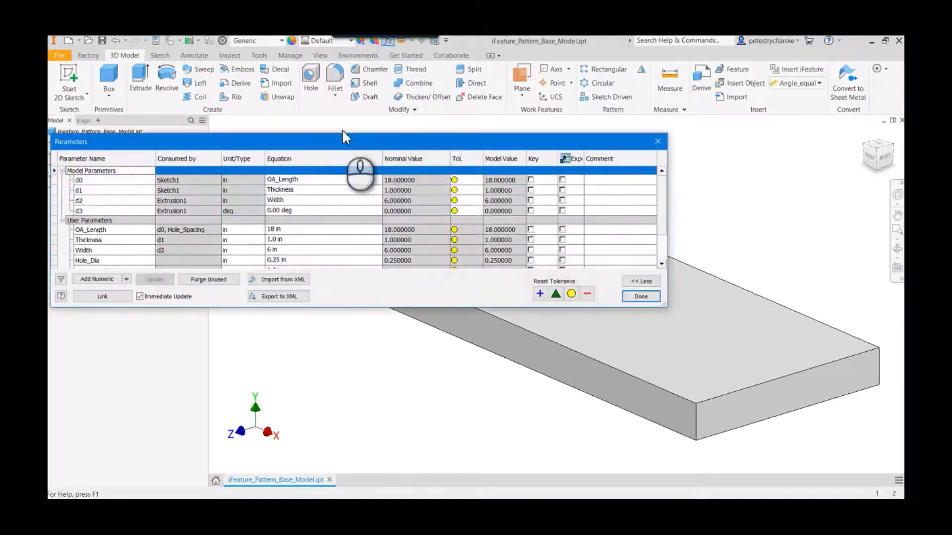
scroll(213, 246, down, 2)
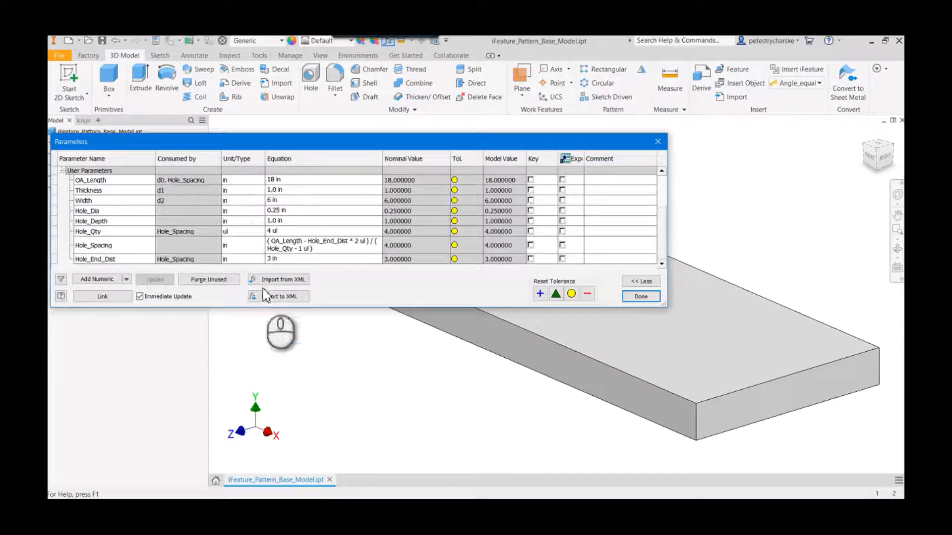
click(643, 299)
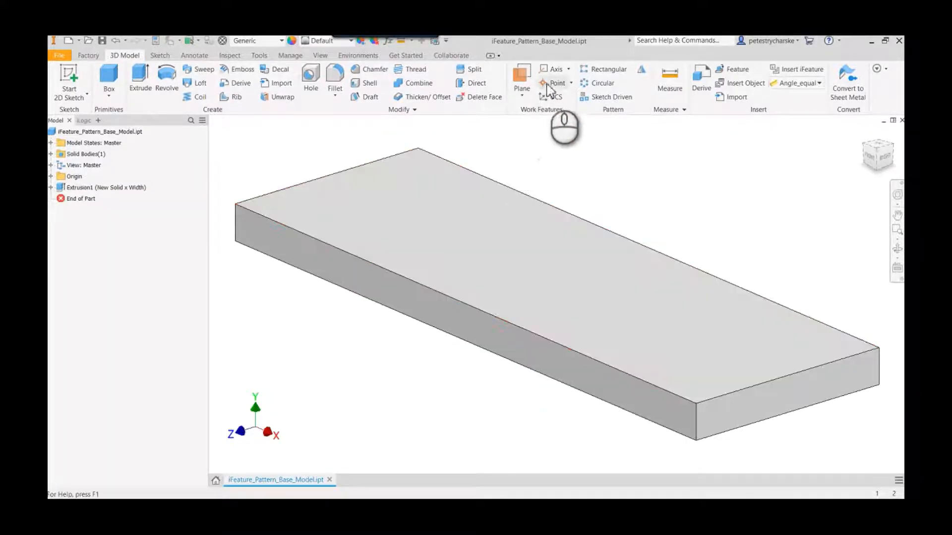
- Add a work point at the midpoint of the long front face's left vertical edge and start a sketch on that face
click(556, 83)
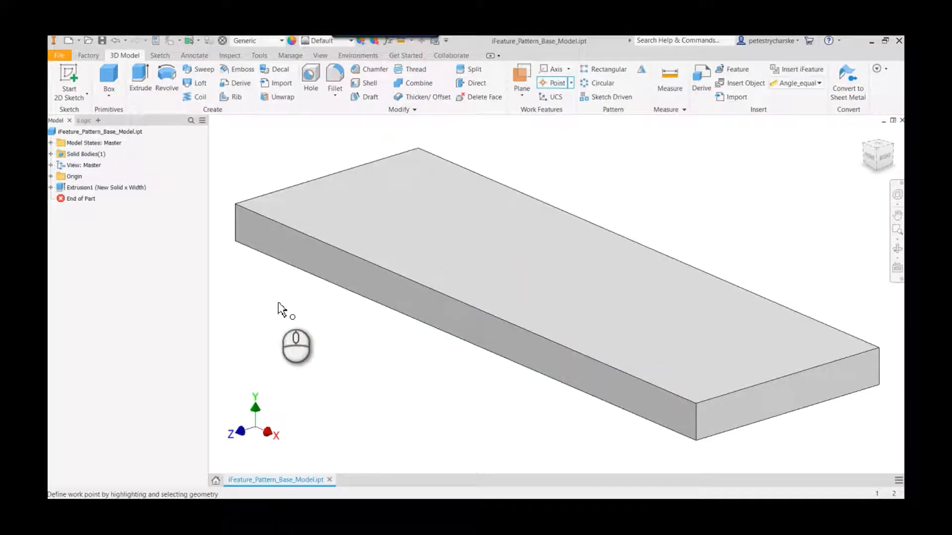
click(236, 224)
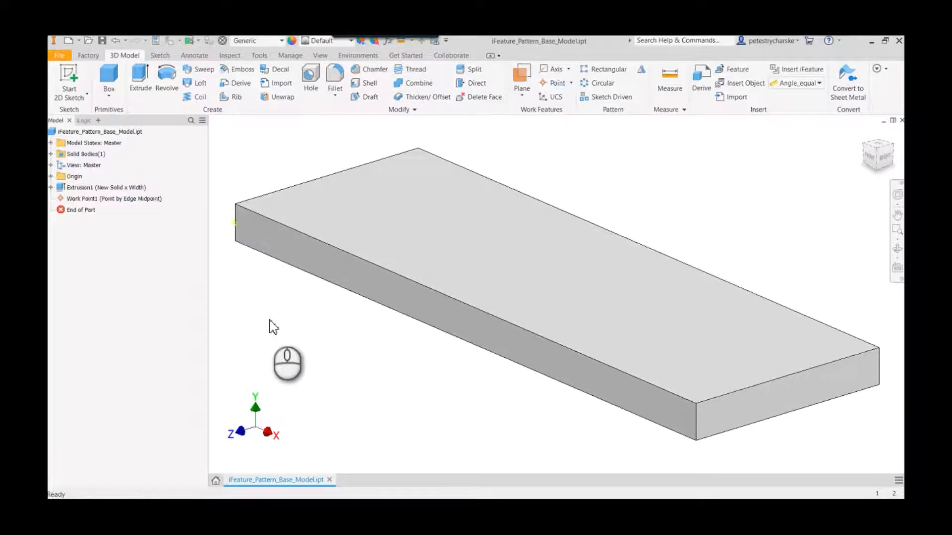
click(305, 257)
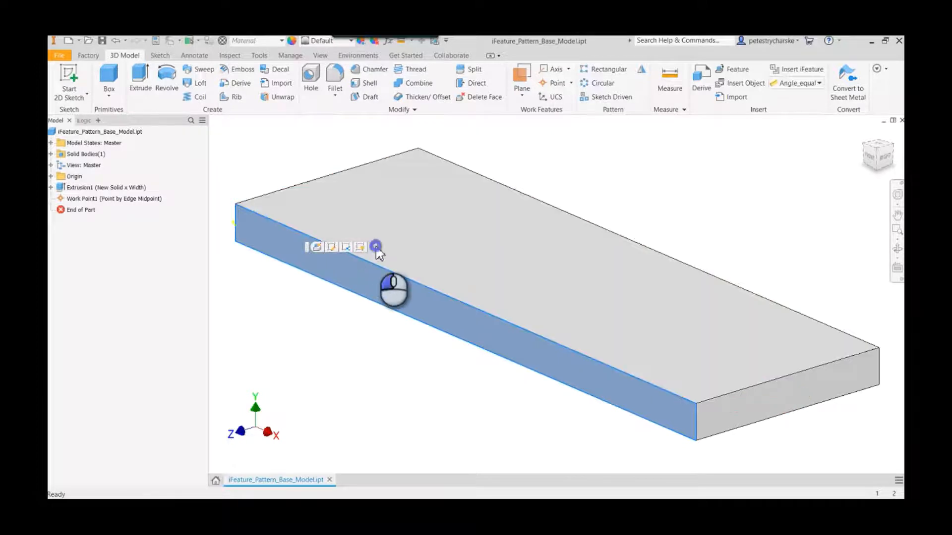
click(374, 247)
- Project the edge-midpoint work point into the front-face sketch
click(871, 155)
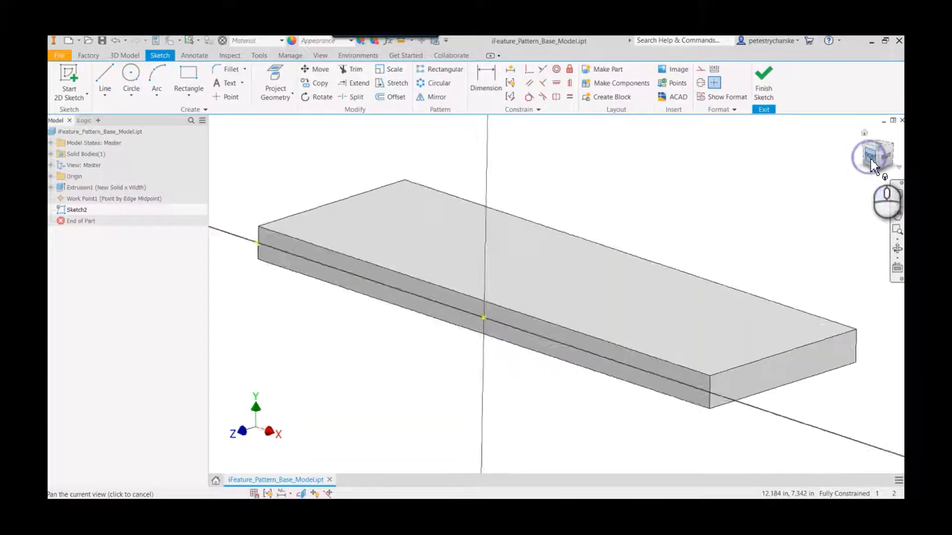
scroll(399, 312, up, 3)
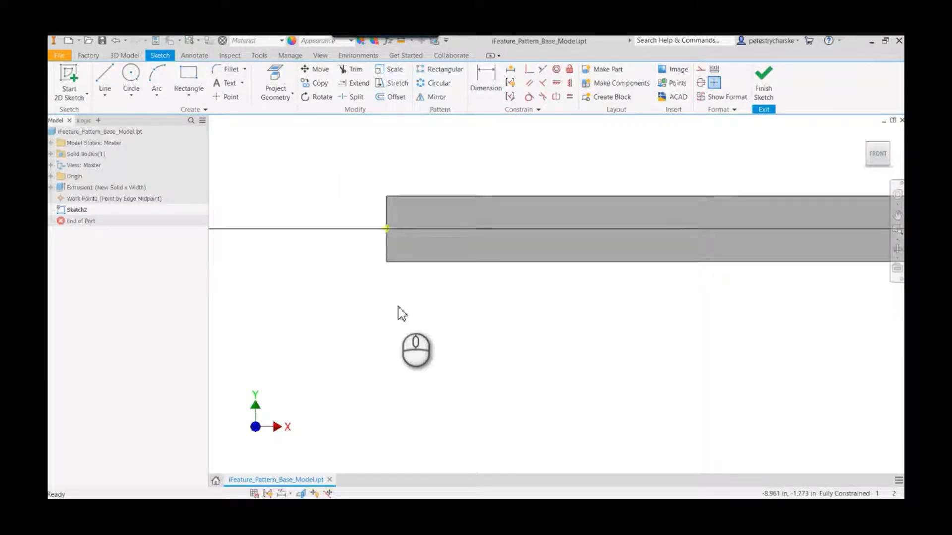
right_click(335, 191)
click(365, 210)
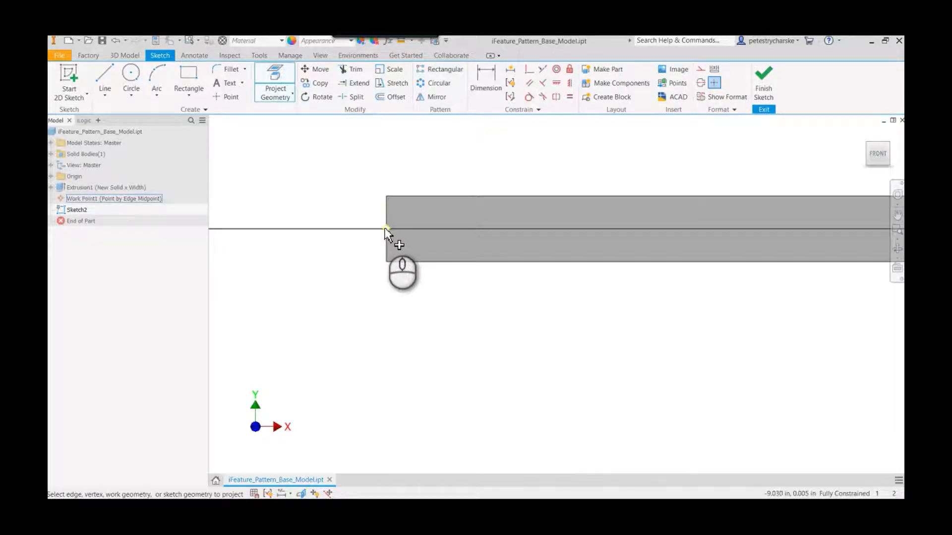
right_click(362, 296)
click(349, 304)
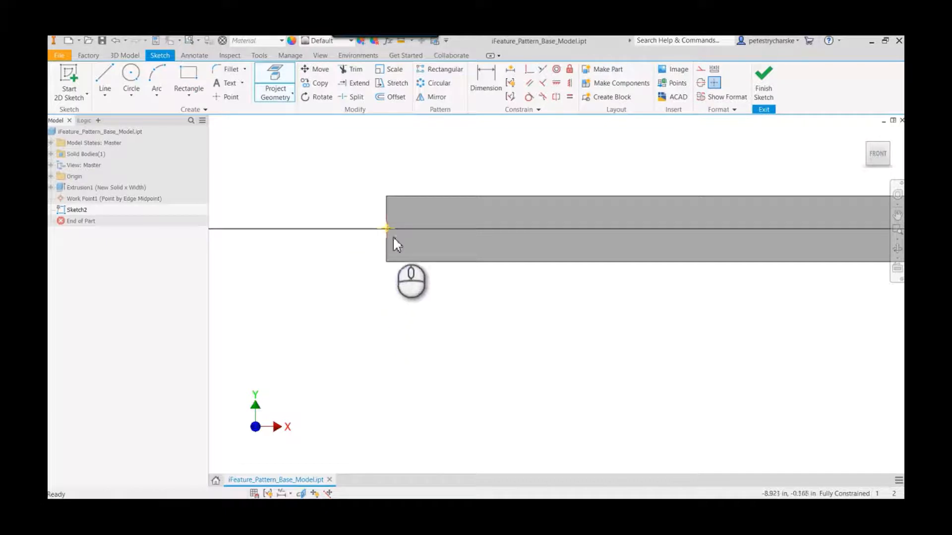
click(395, 235)
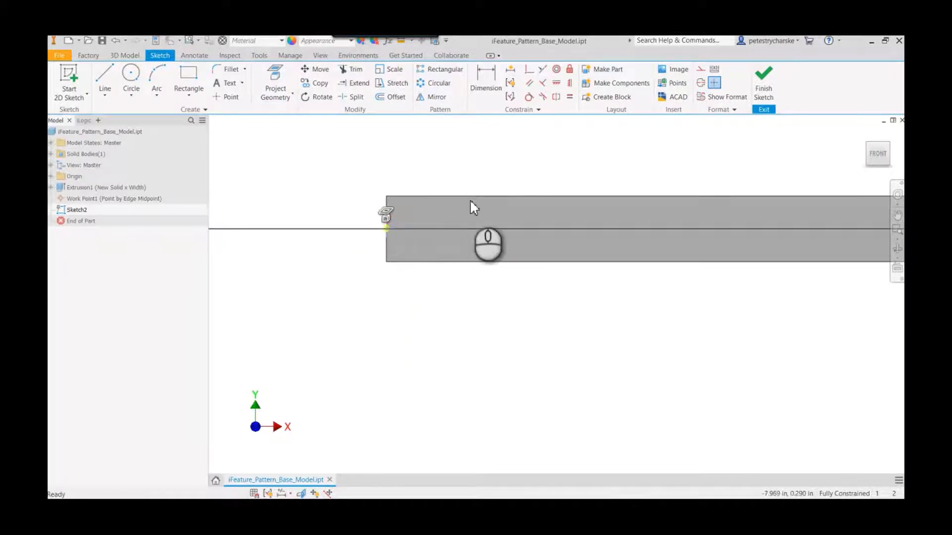
click(716, 85)
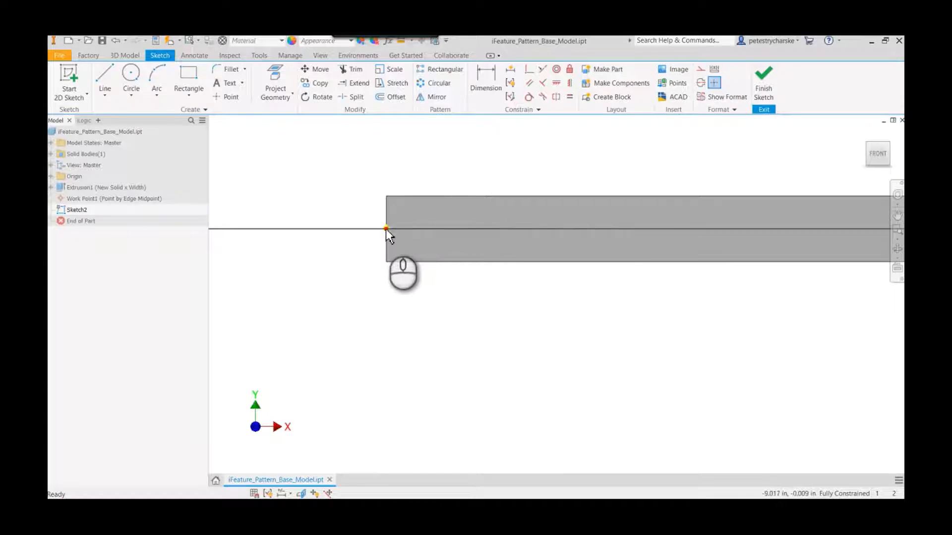
- Draw a horizontal line from the projected work point into the face, with its length set to the Hole_End_Dist parameter
right_click(342, 298)
click(341, 273)
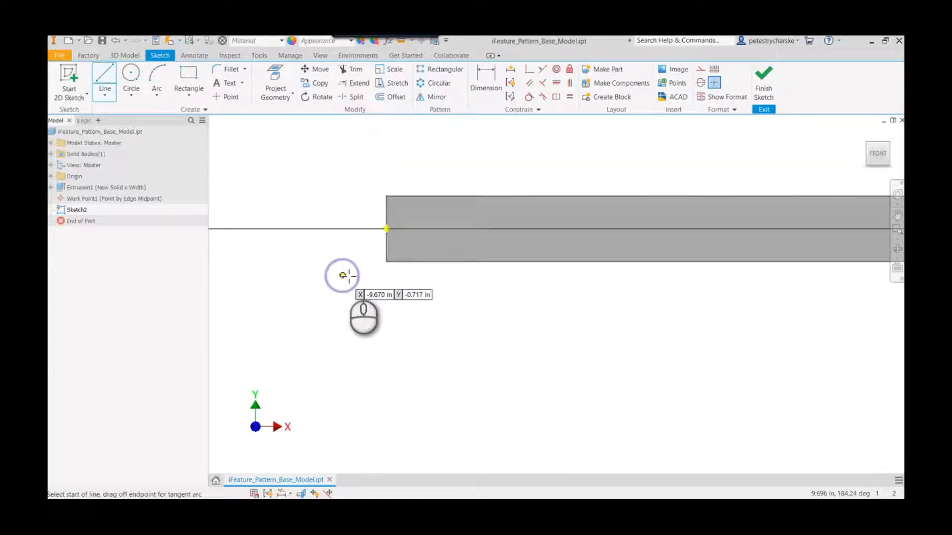
click(386, 229)
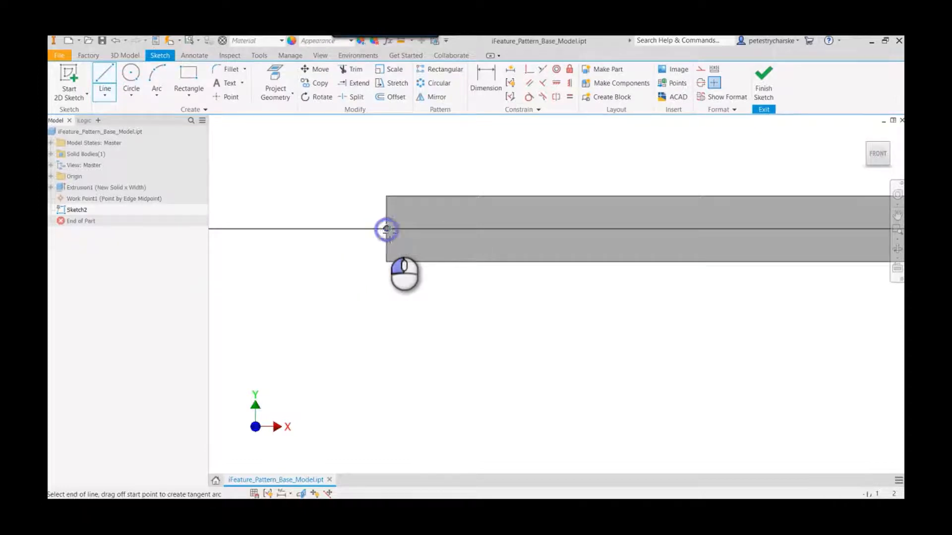
click(477, 228)
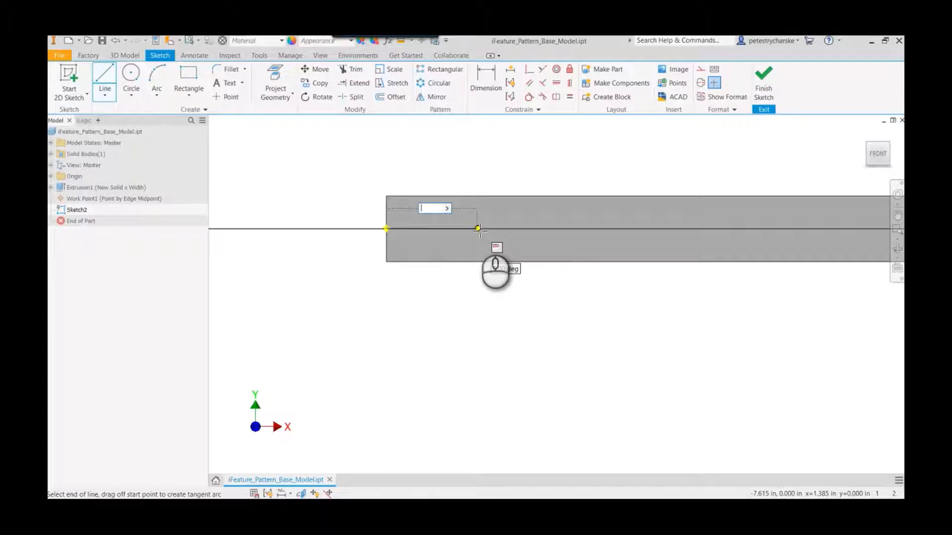
click(447, 208)
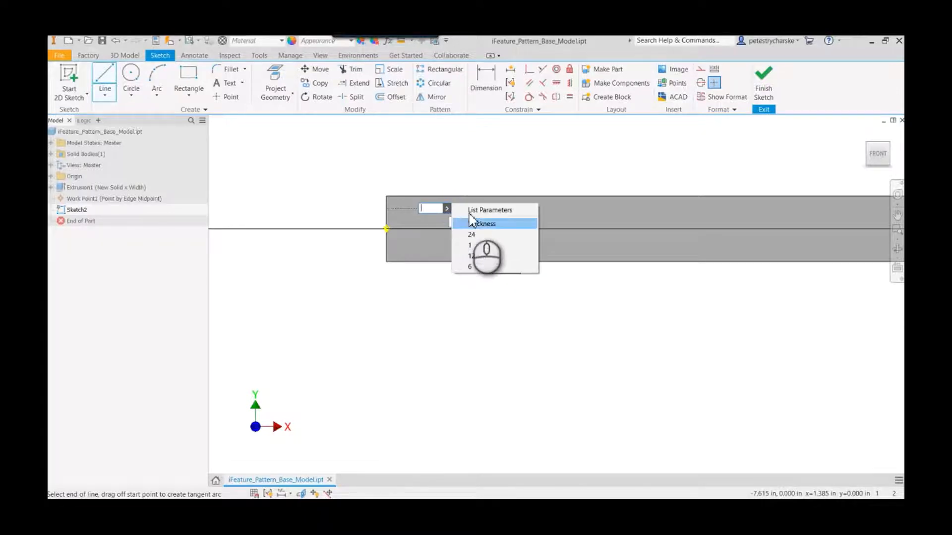
click(471, 211)
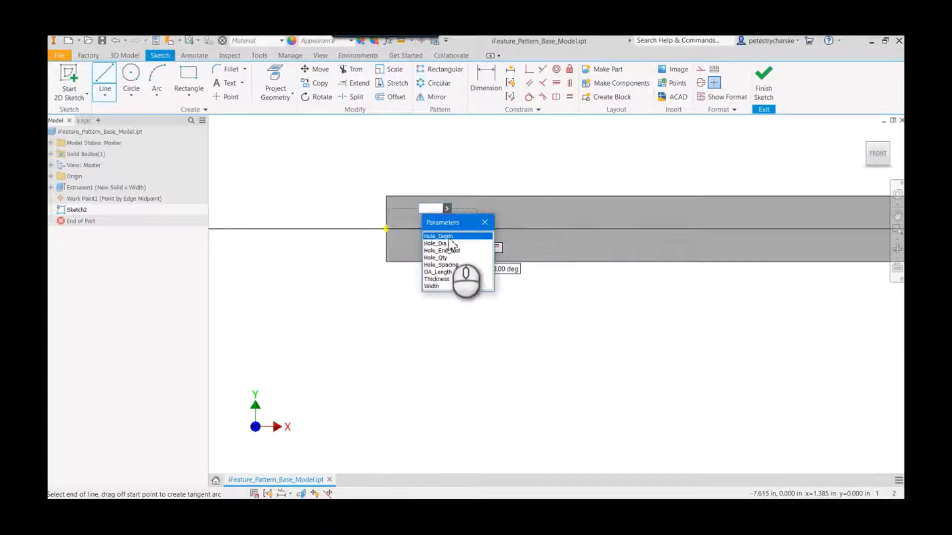
click(450, 250)
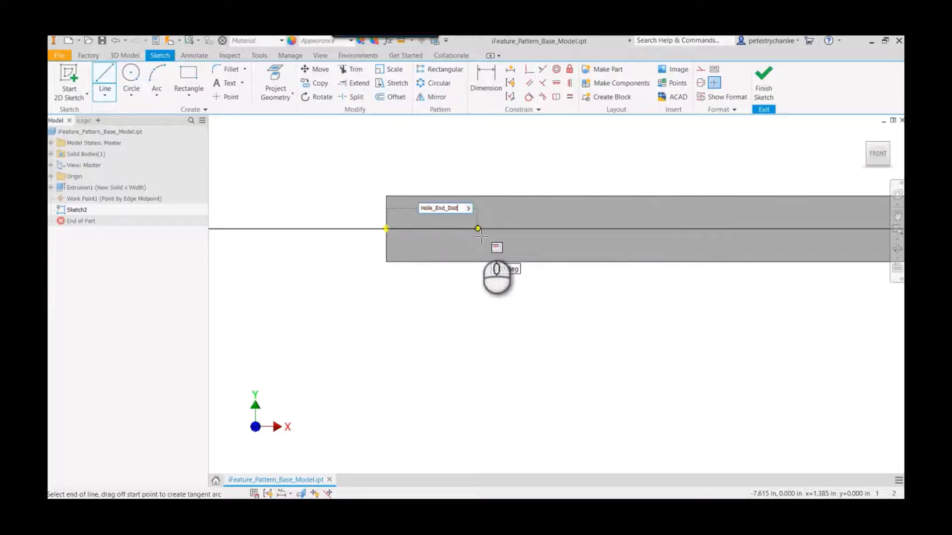
key(Tab)
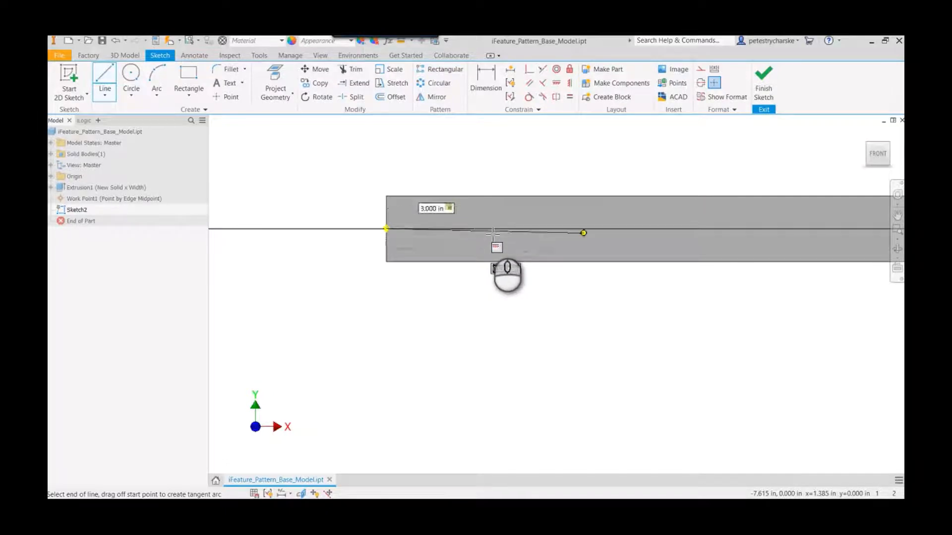
click(584, 228)
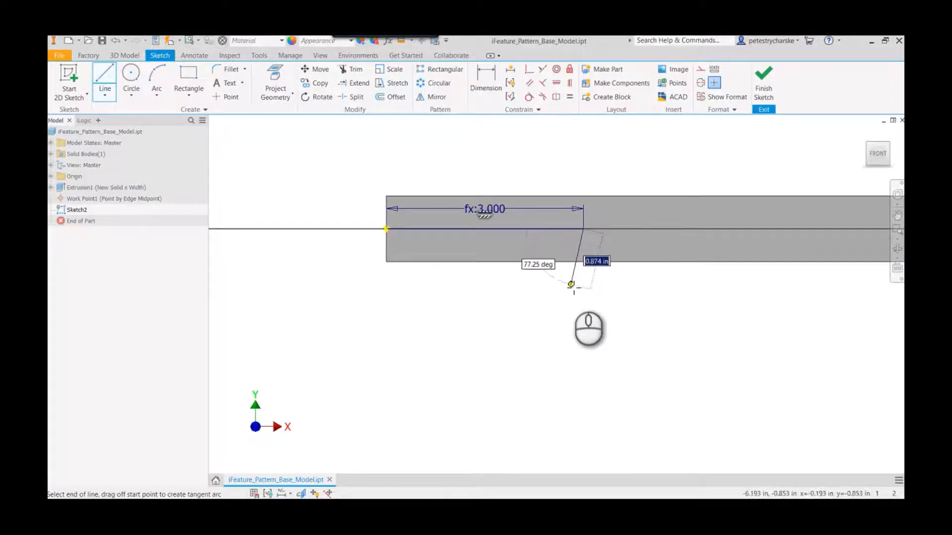
key(Escape)
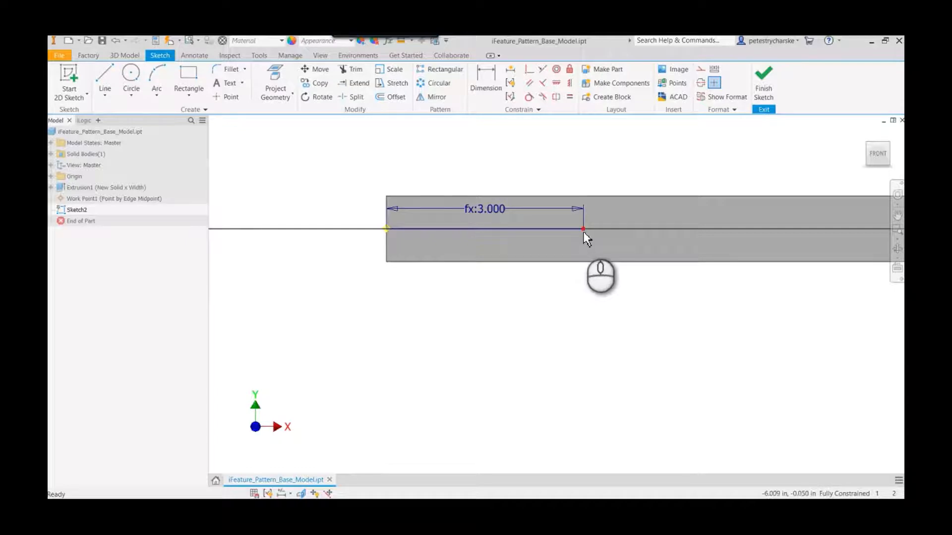
- Convert the line's free endpoint to a center point and finish the sketch
click(583, 229)
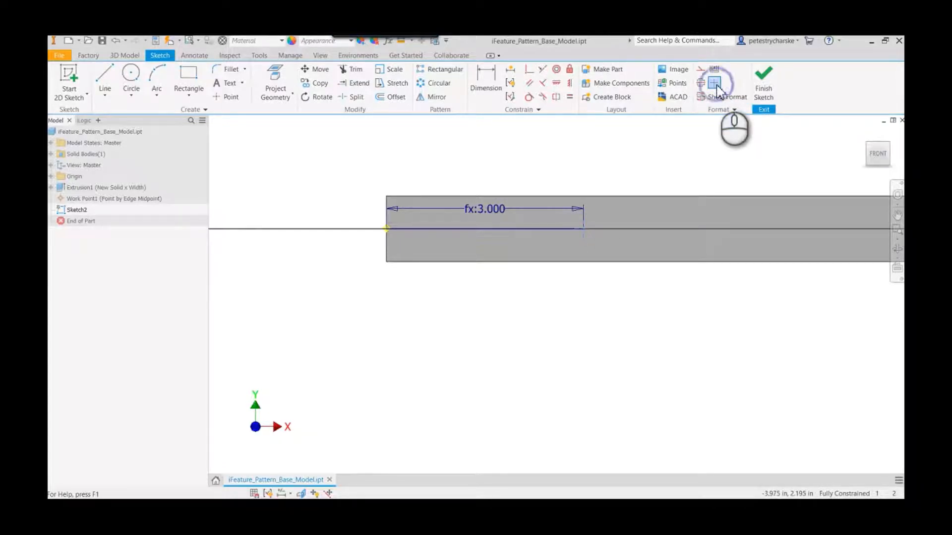
click(639, 237)
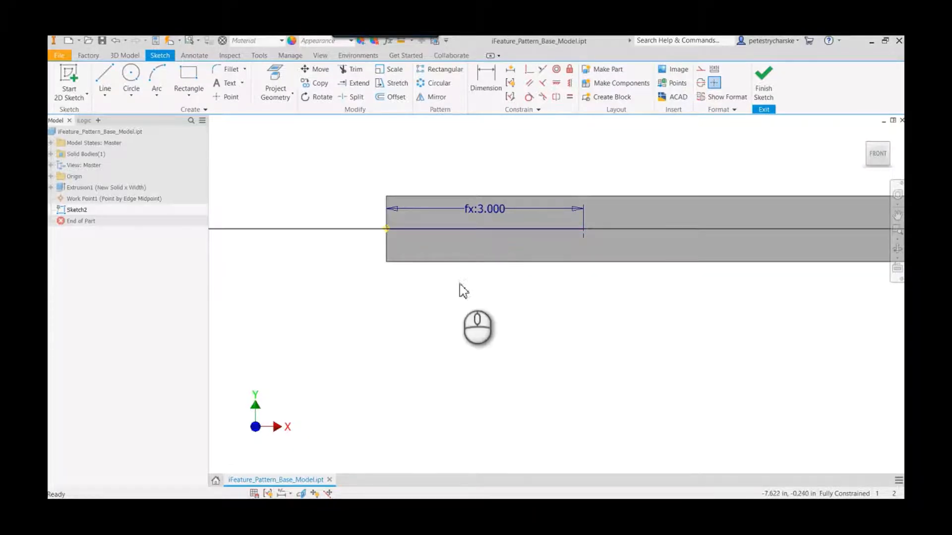
right_click(501, 284)
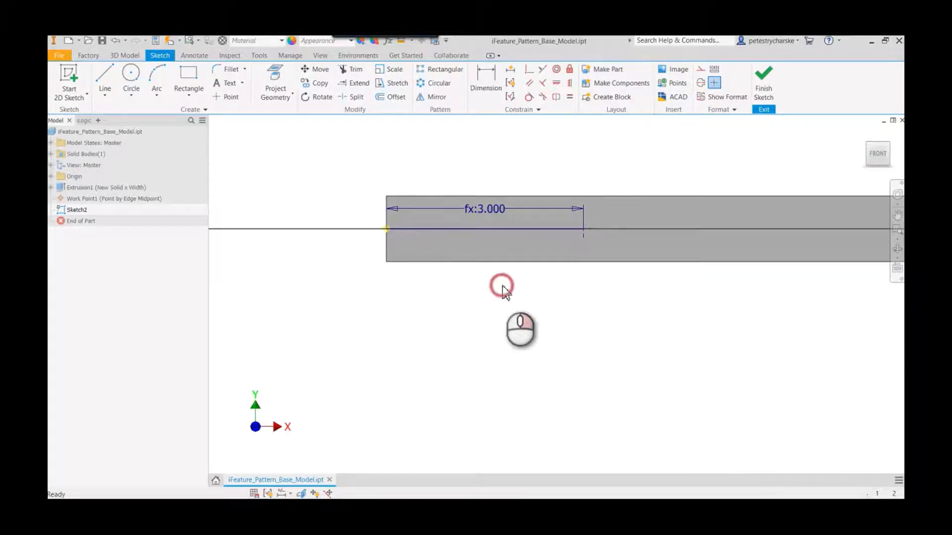
click(500, 314)
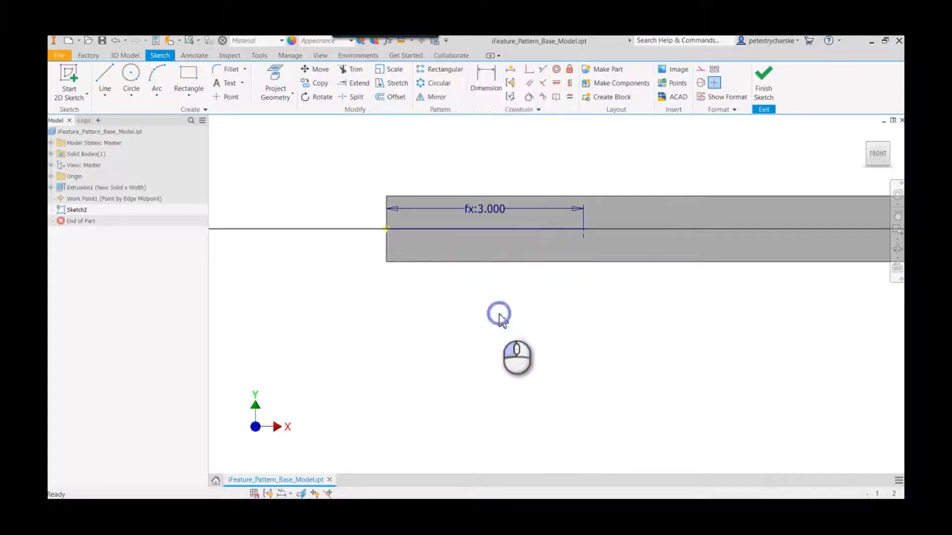
- Start a Hole feature at the sketch's center point and set its diameter to the Hole_Dia parameter
click(865, 132)
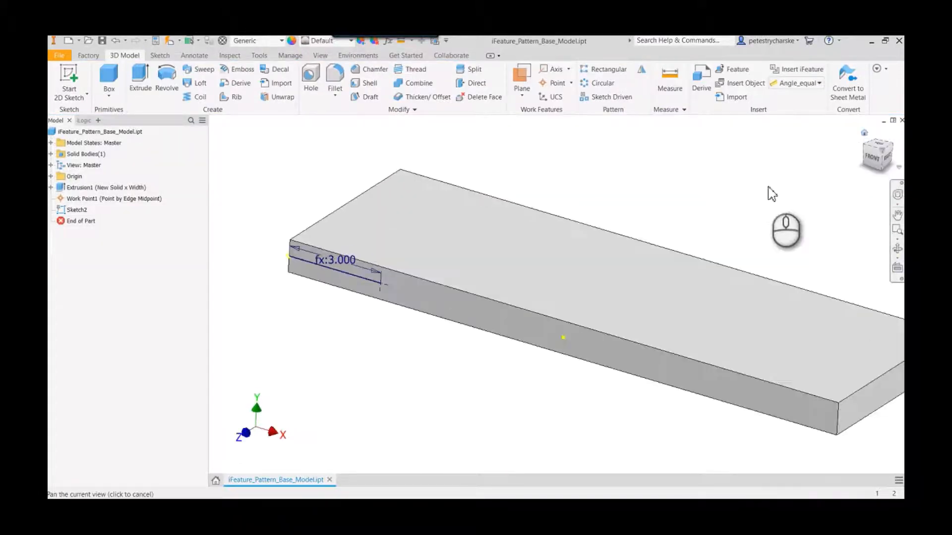
right_click(304, 144)
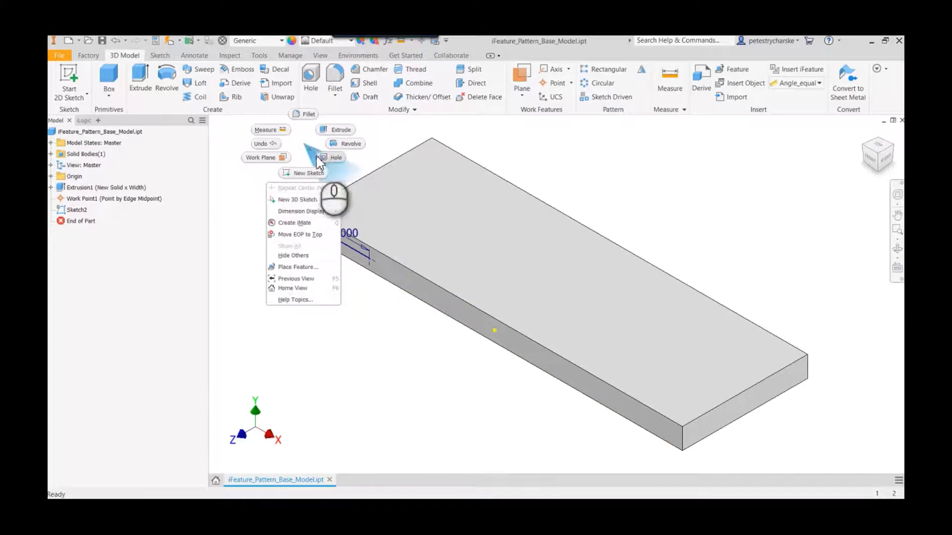
click(322, 157)
key(h)
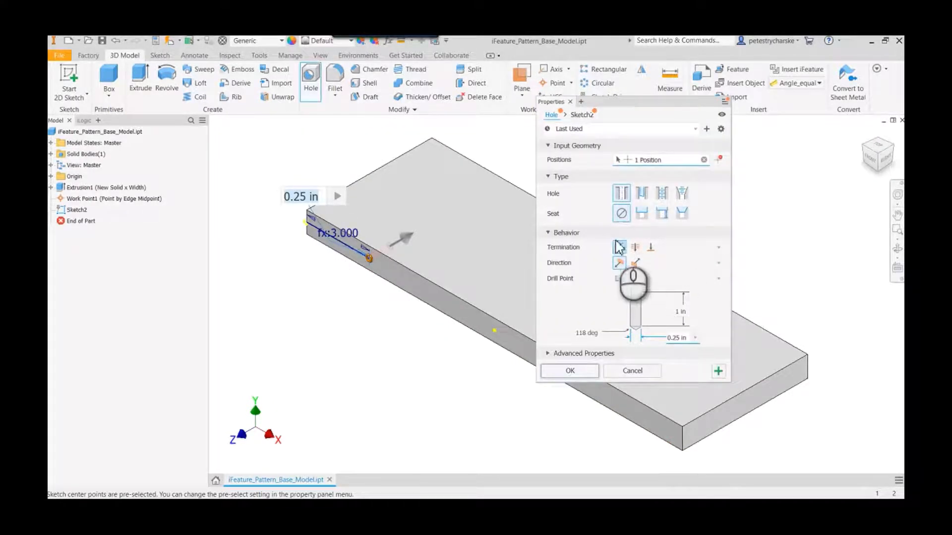
click(695, 338)
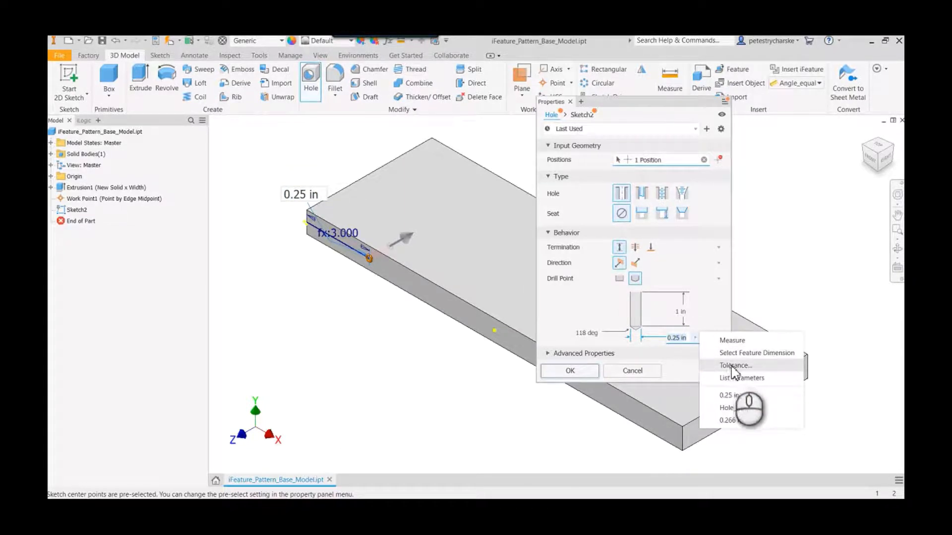
click(729, 378)
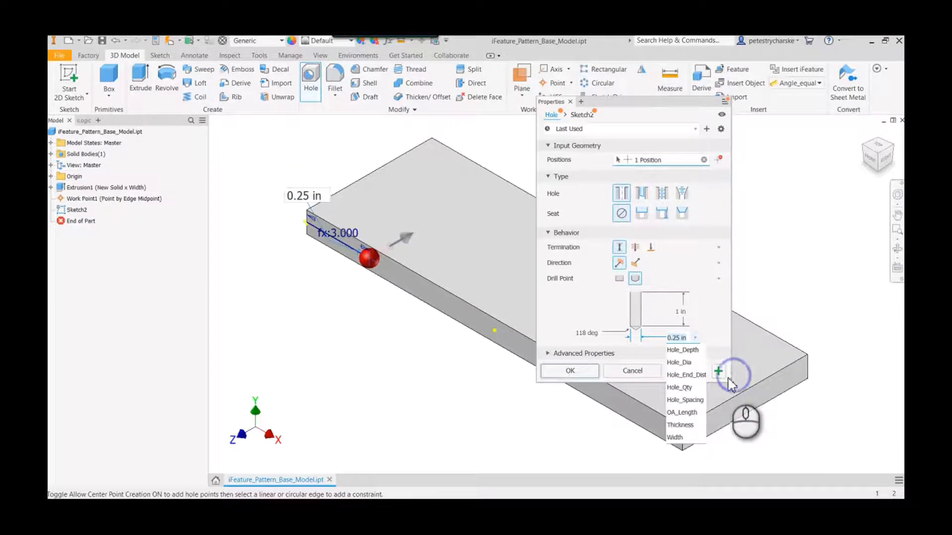
click(682, 364)
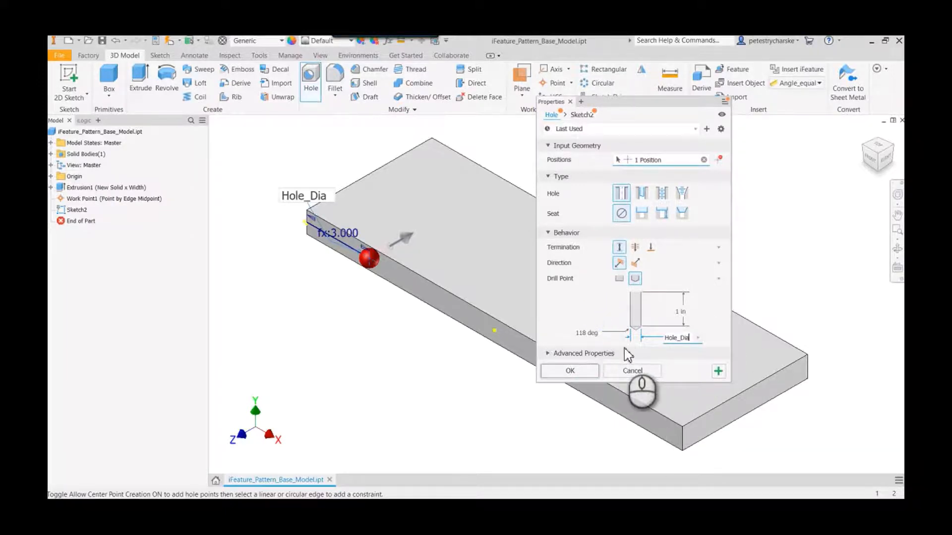
drag(679, 390, 675, 423)
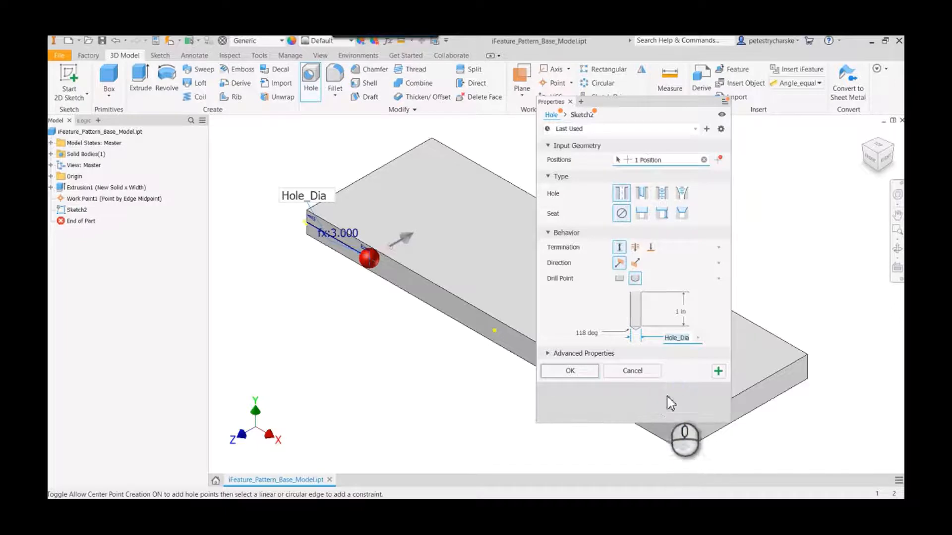
- Set the hole's depth to the Hole_Depth parameter and create the hole
click(681, 311)
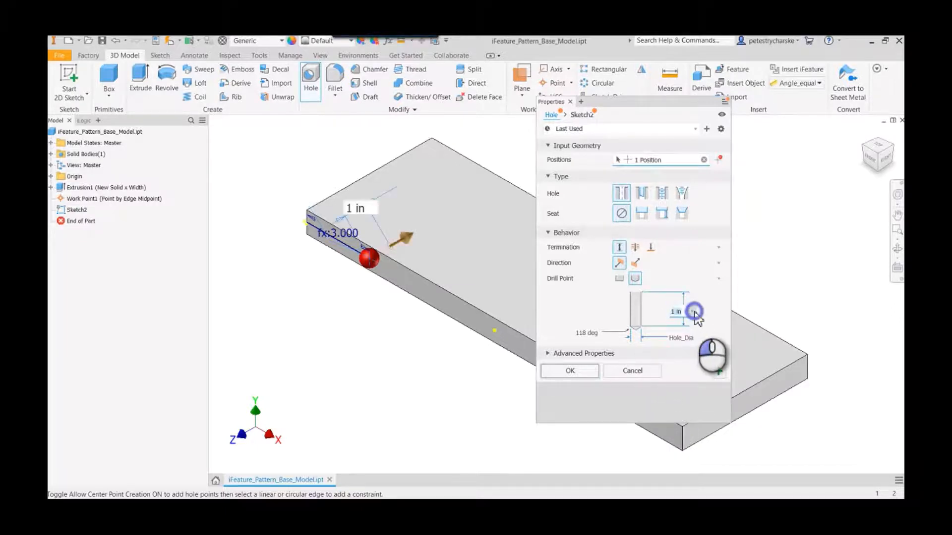
click(692, 311)
click(735, 352)
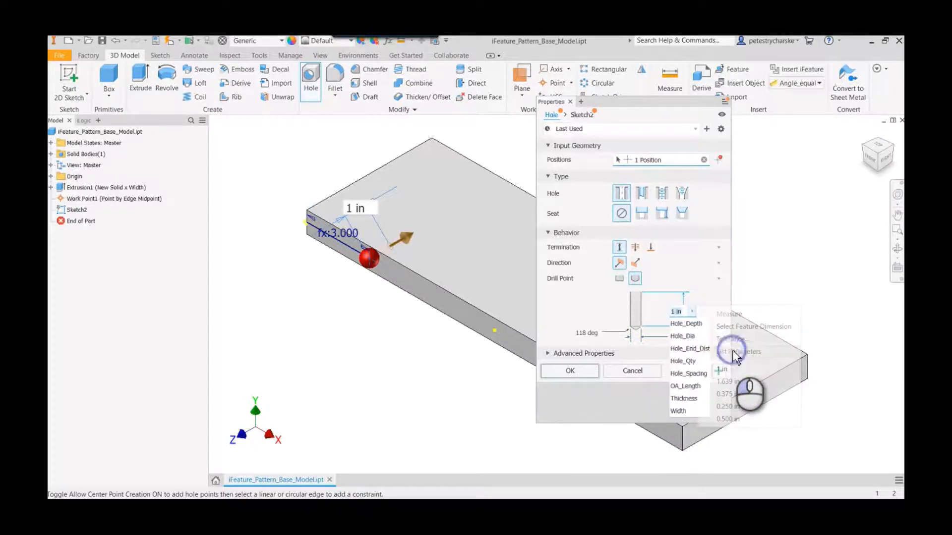
click(693, 326)
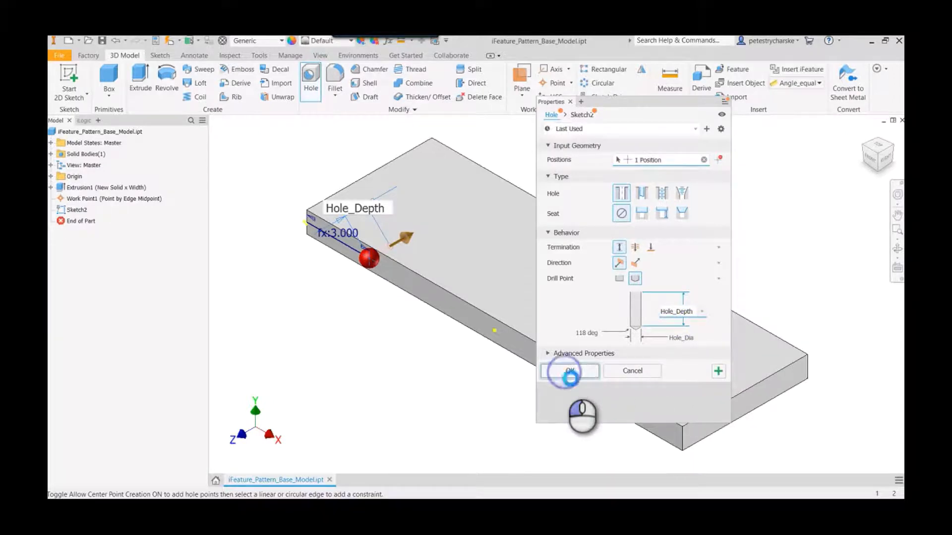
click(568, 371)
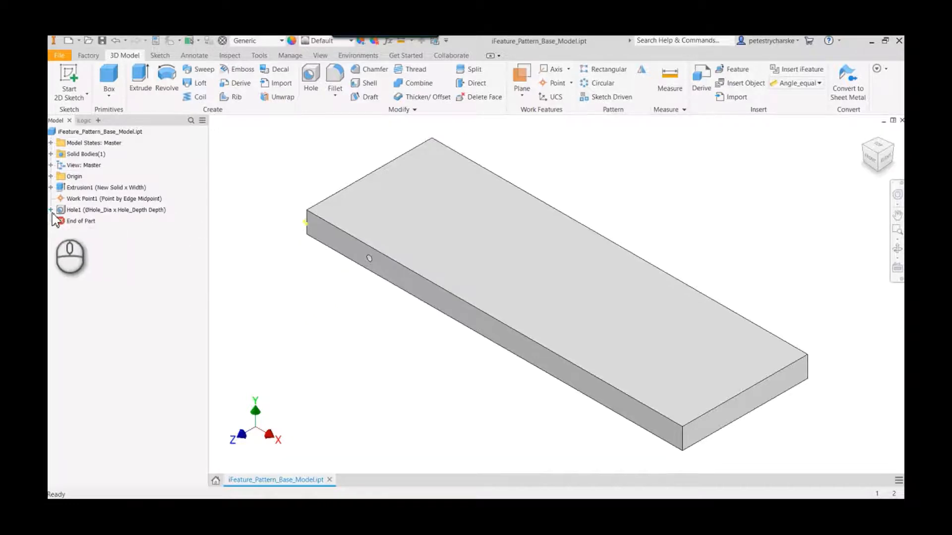
- Share the hole's sketch and start a rectangular pattern of the hole along the shared sketch line
right_click(68, 219)
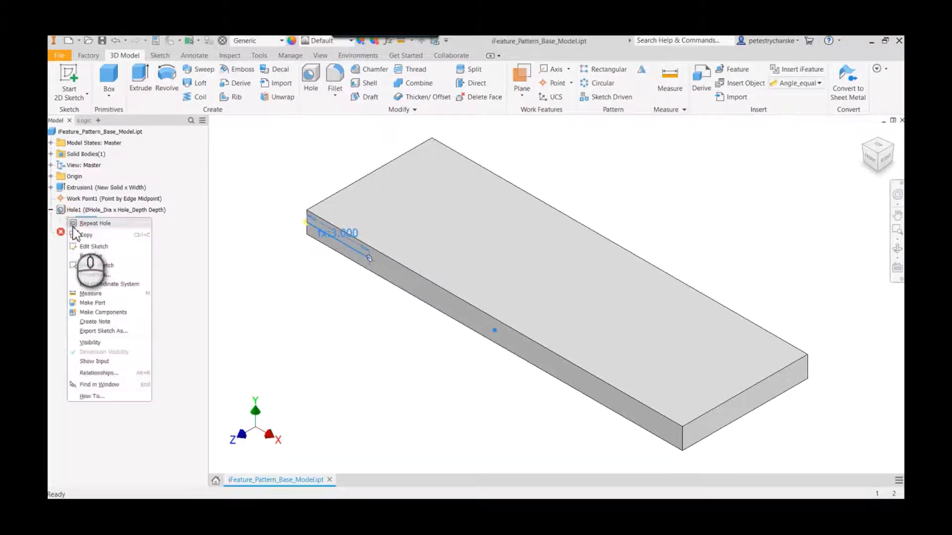
click(89, 256)
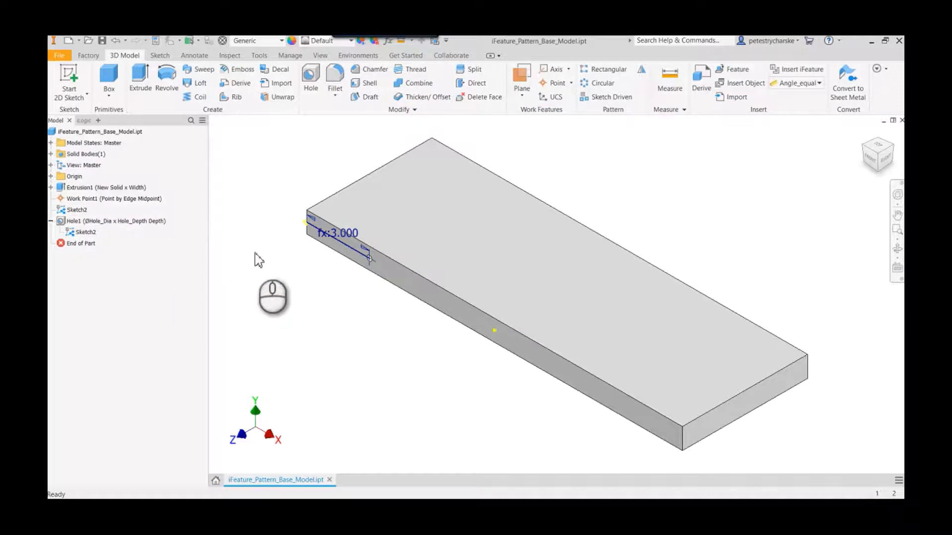
click(598, 69)
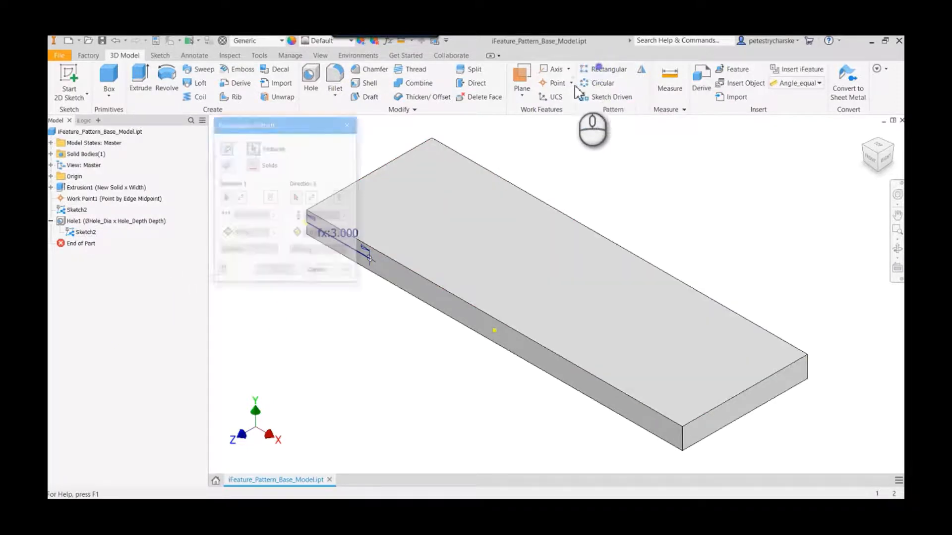
click(81, 222)
click(225, 198)
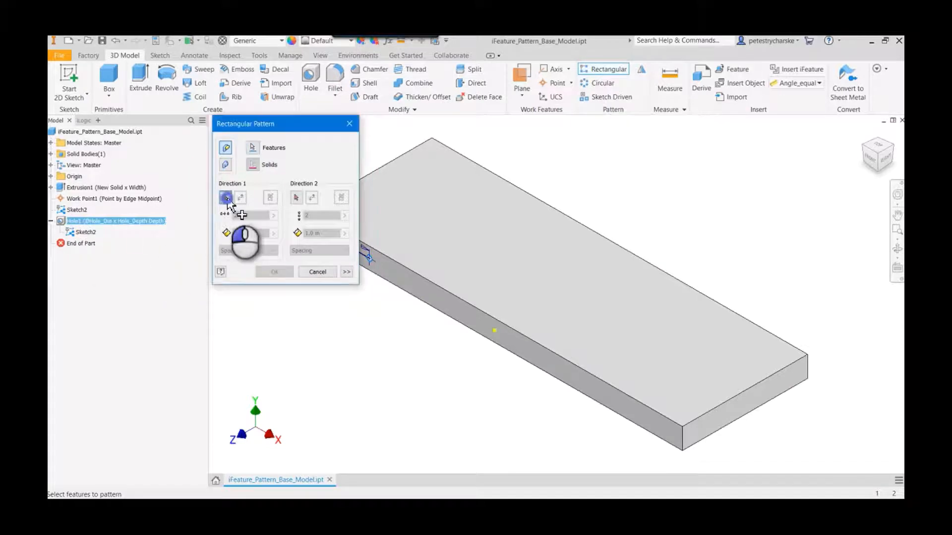
middle_drag(364, 337, 414, 350)
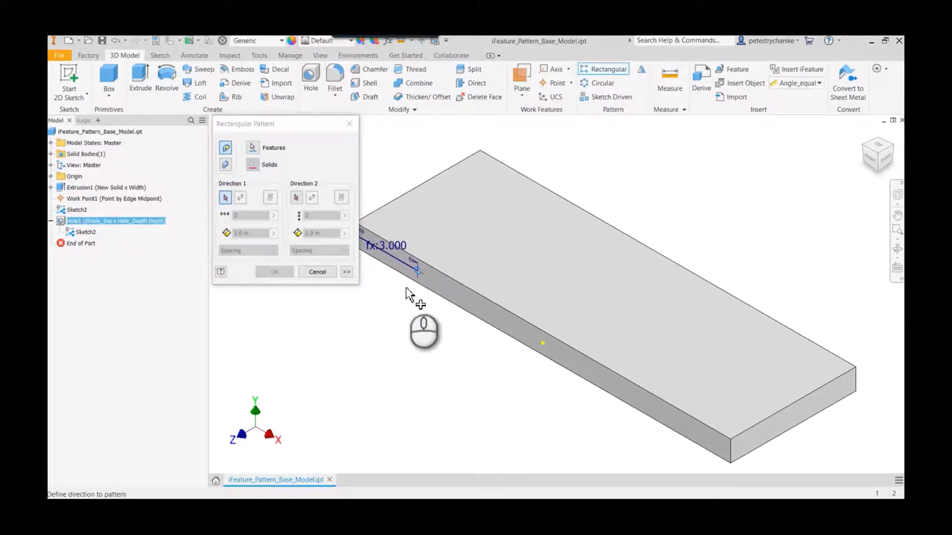
click(401, 269)
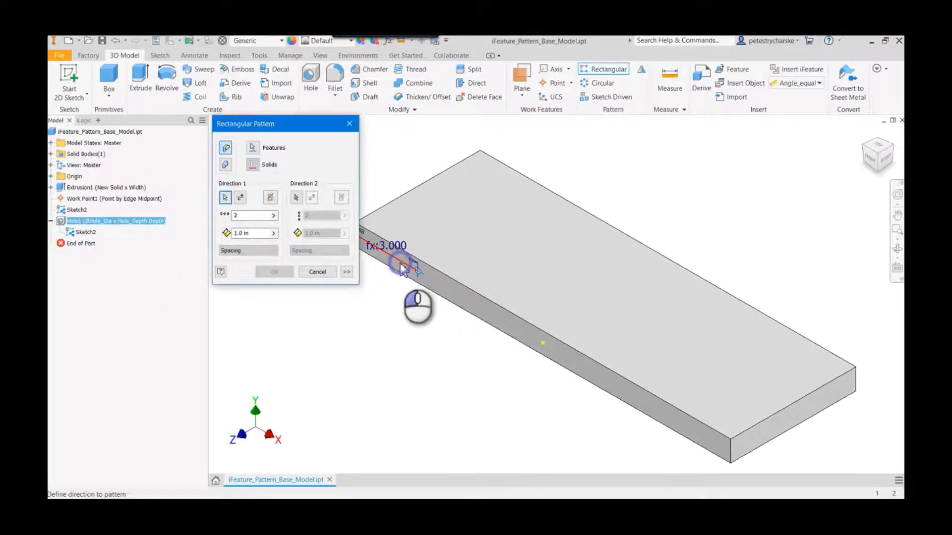
- Create the rectangular pattern with its count set to Hole_Qty and its spacing to Hole_Spacing, and save the part
click(274, 217)
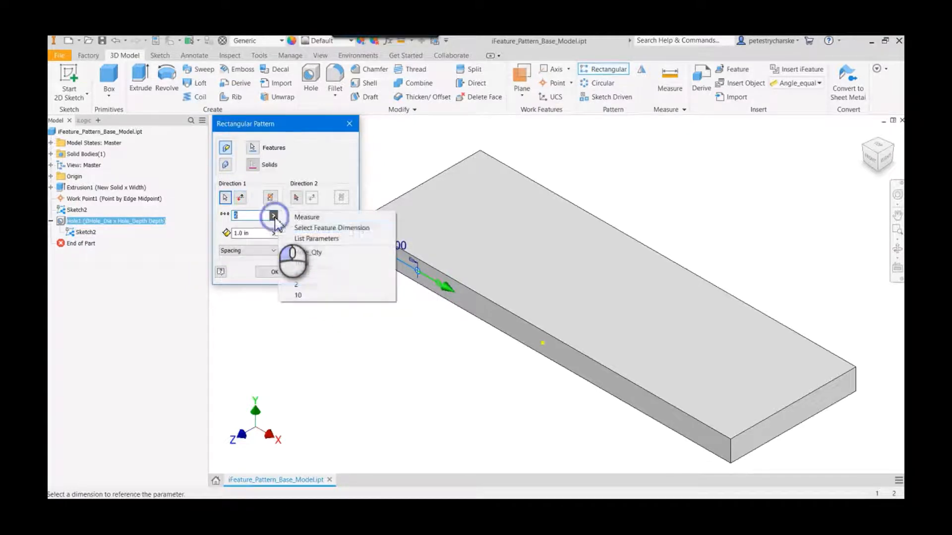
click(314, 240)
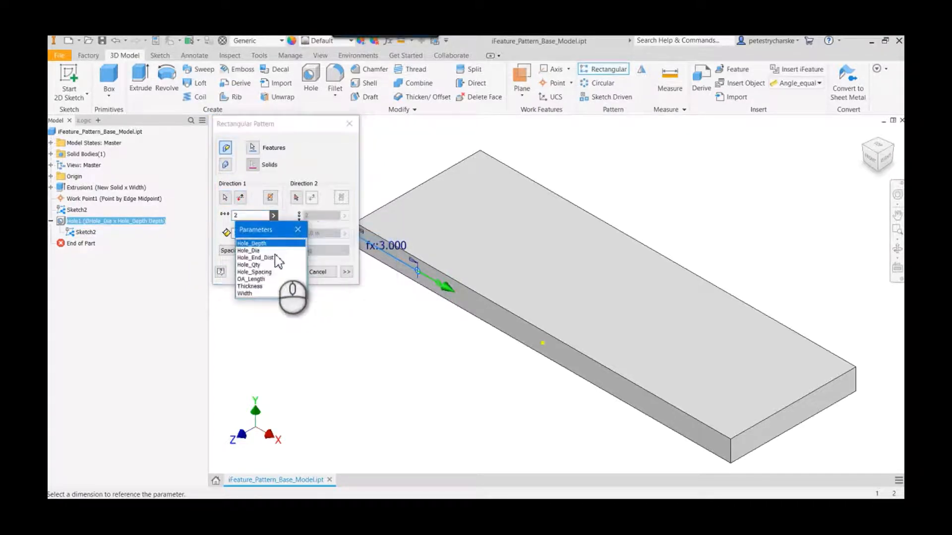
click(253, 267)
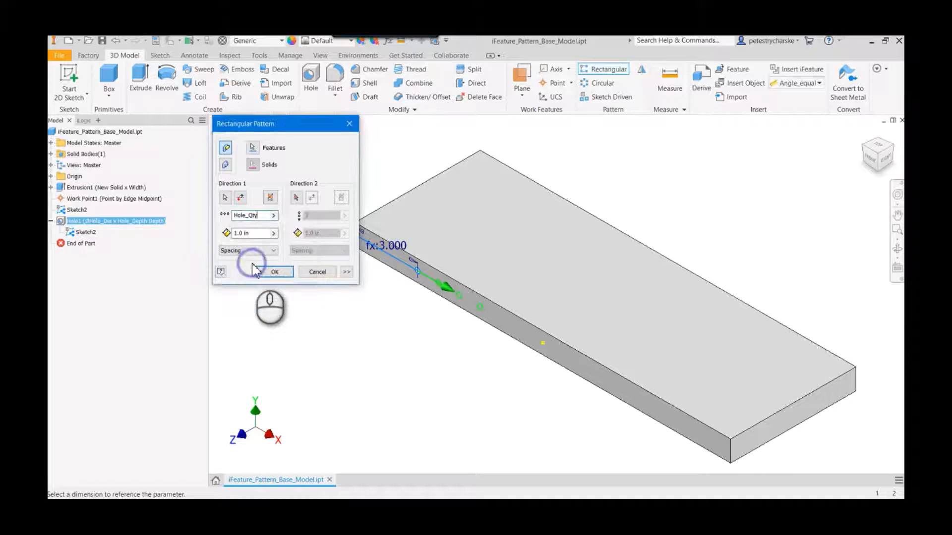
click(273, 233)
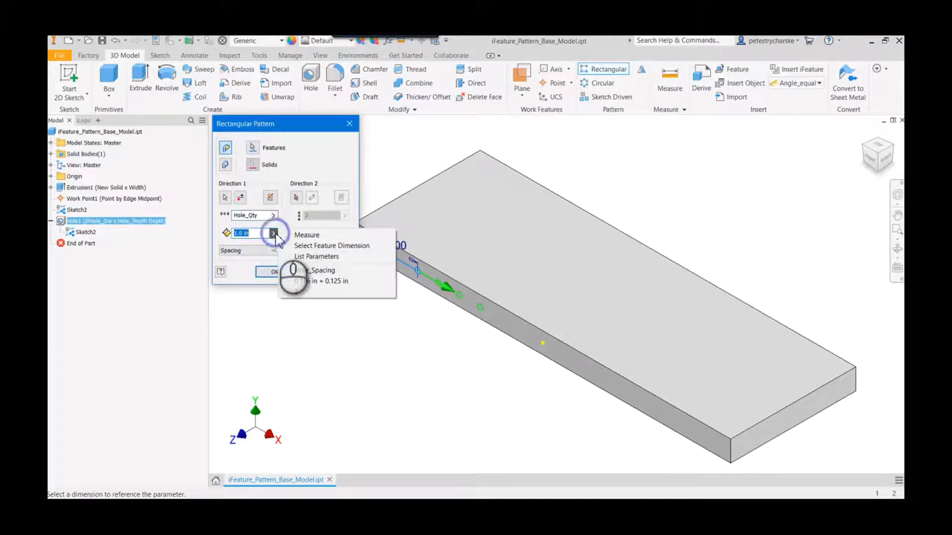
click(320, 256)
click(254, 290)
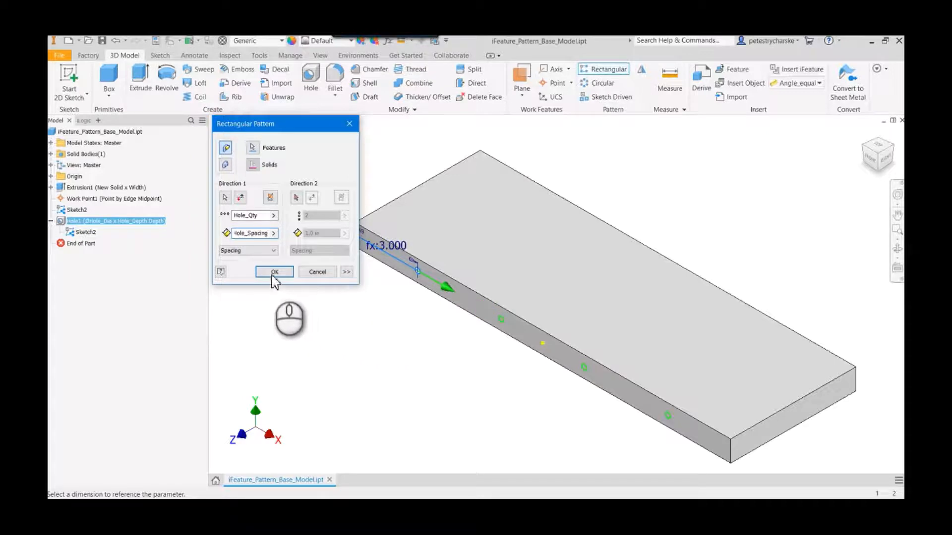
click(274, 271)
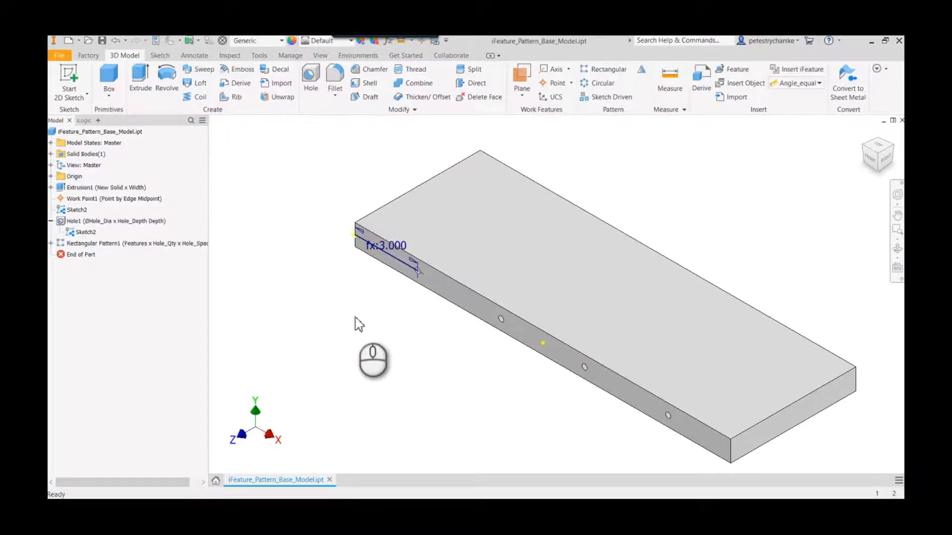
click(102, 41)
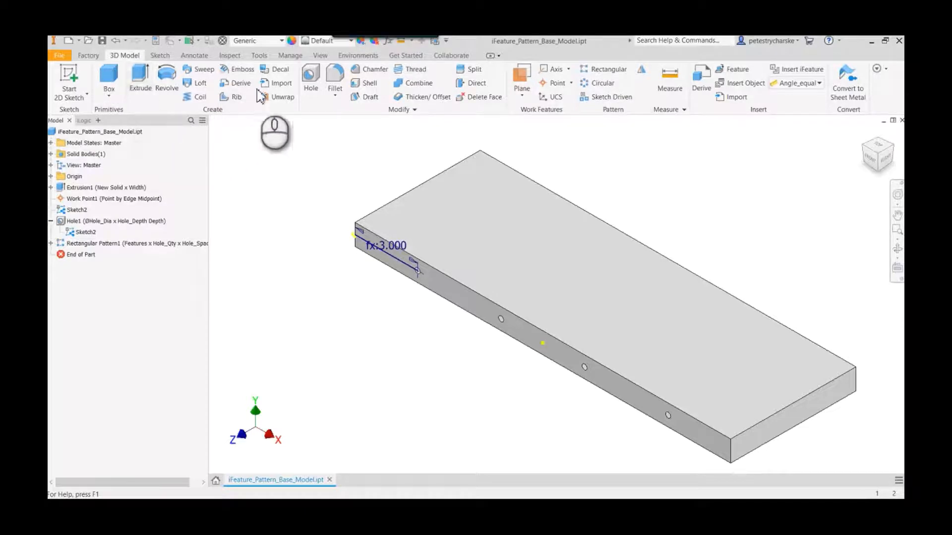
- Start extracting an iFeature from the hole and the rectangular pattern, and name it Hole_Pattern
click(291, 56)
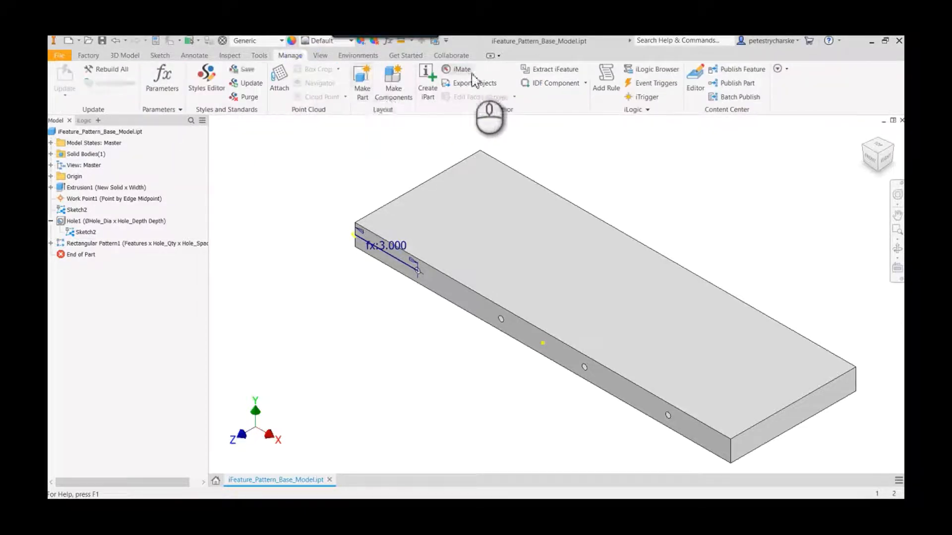
click(550, 70)
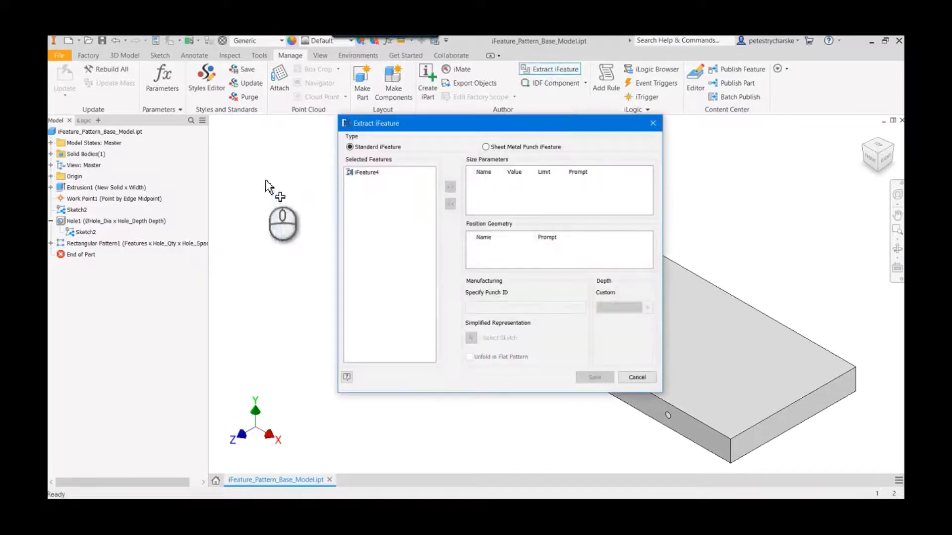
click(124, 221)
ctrl+click(134, 243)
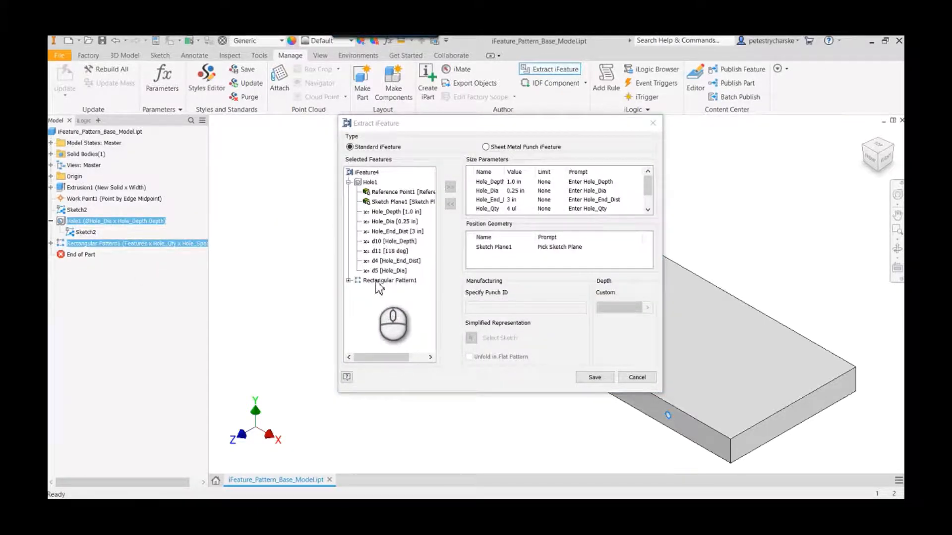
right_click(372, 174)
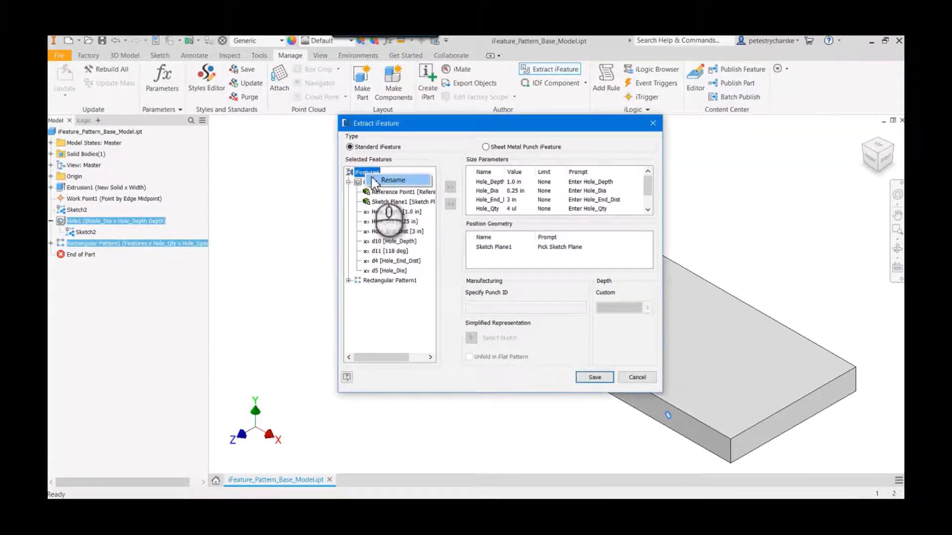
click(377, 180)
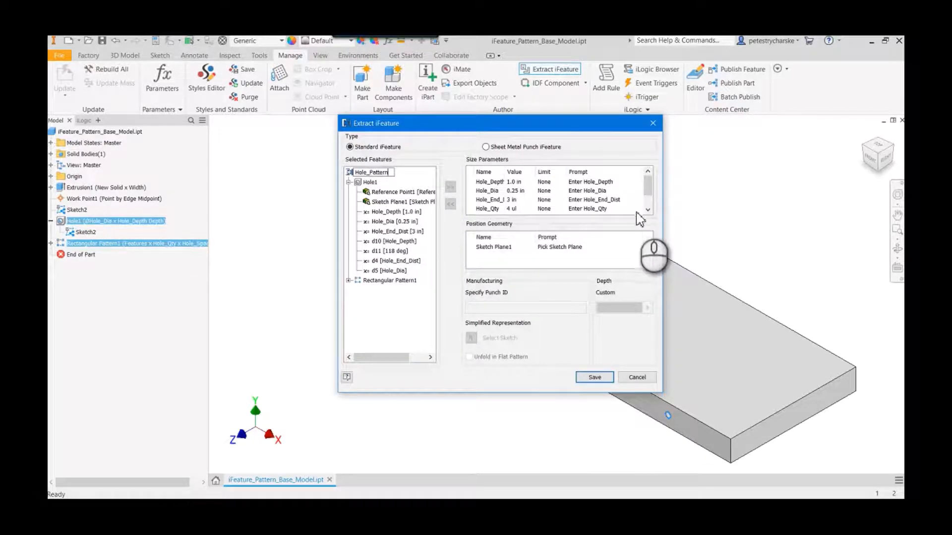
- Remove Hole_Spacing from the iFeature's size parameters and show the limit options for Hole_Depth
scroll(643, 210, down, 2)
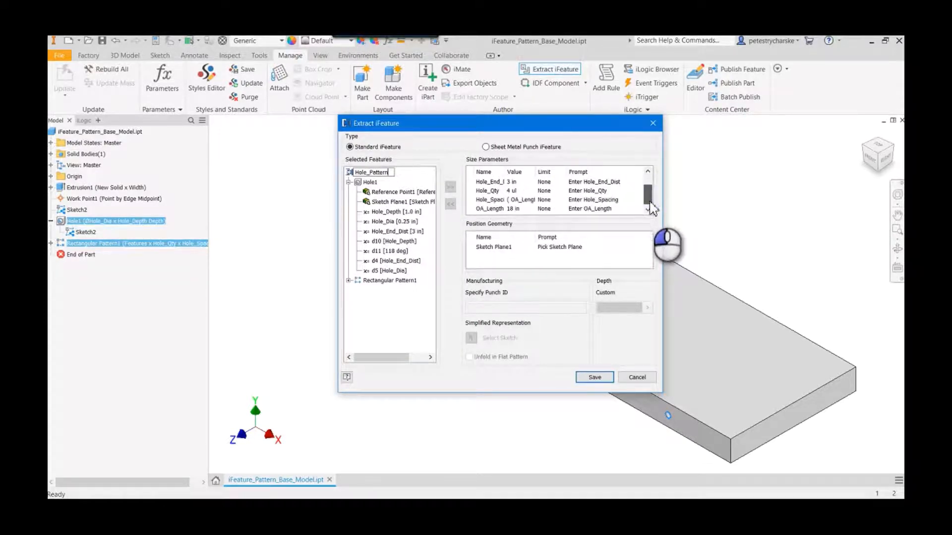
double_click(484, 200)
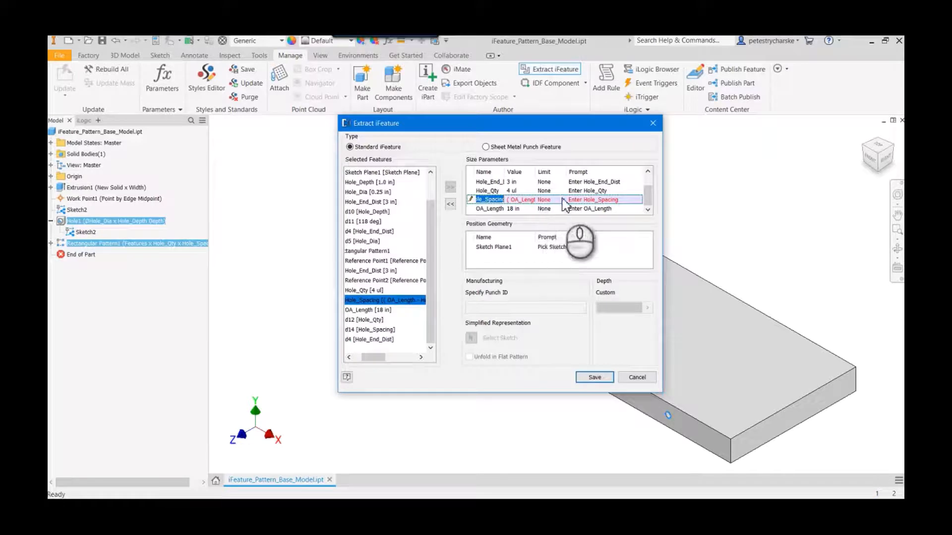
click(450, 204)
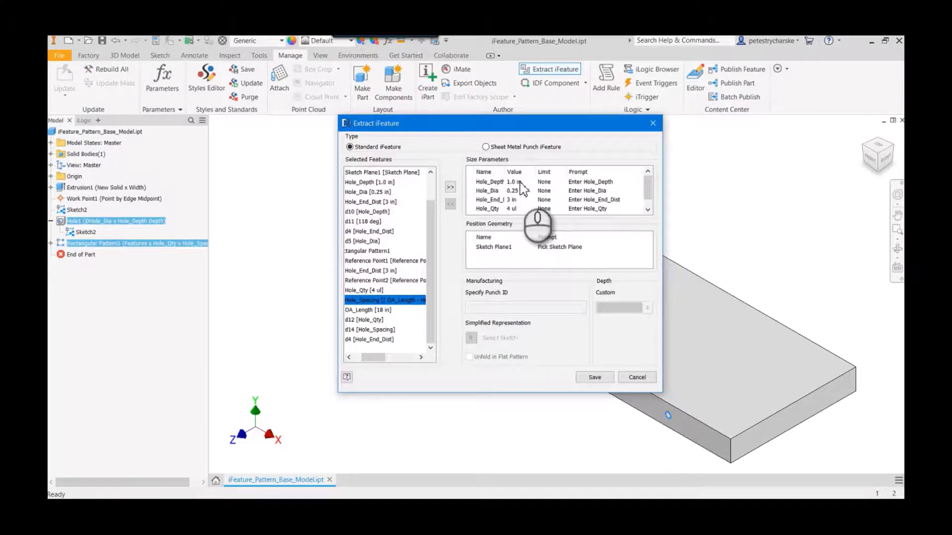
click(545, 182)
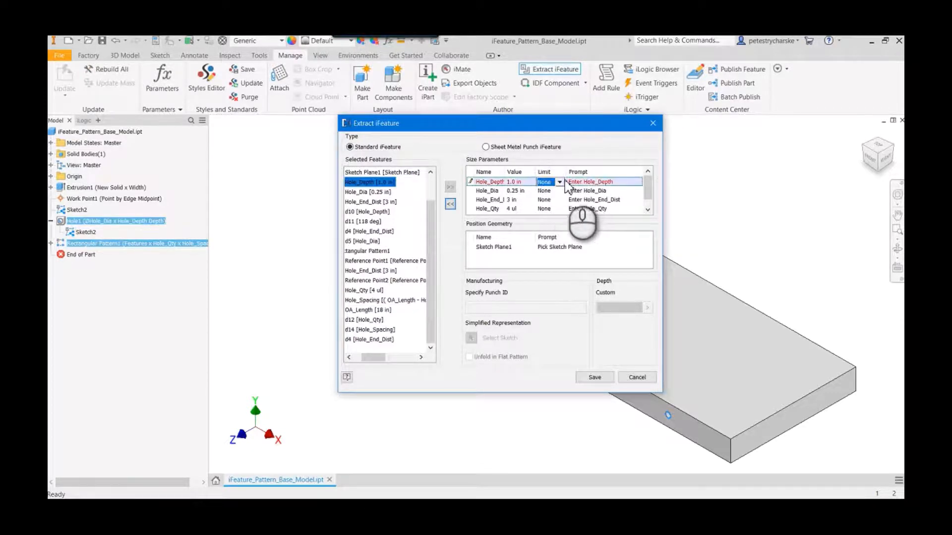
click(563, 182)
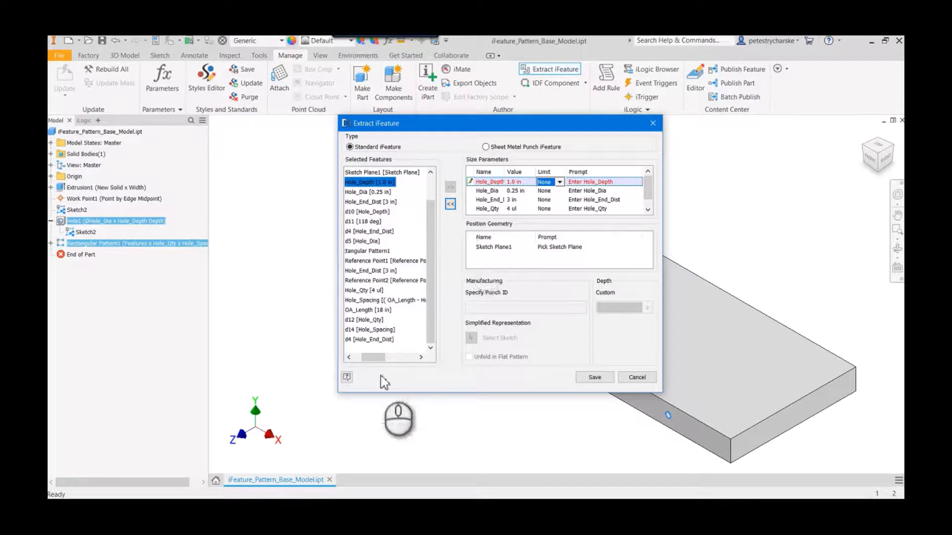
- Add the hole's Reference Point1 to the iFeature's position geometry and order it below Sketch Plane1
drag(380, 358, 372, 358)
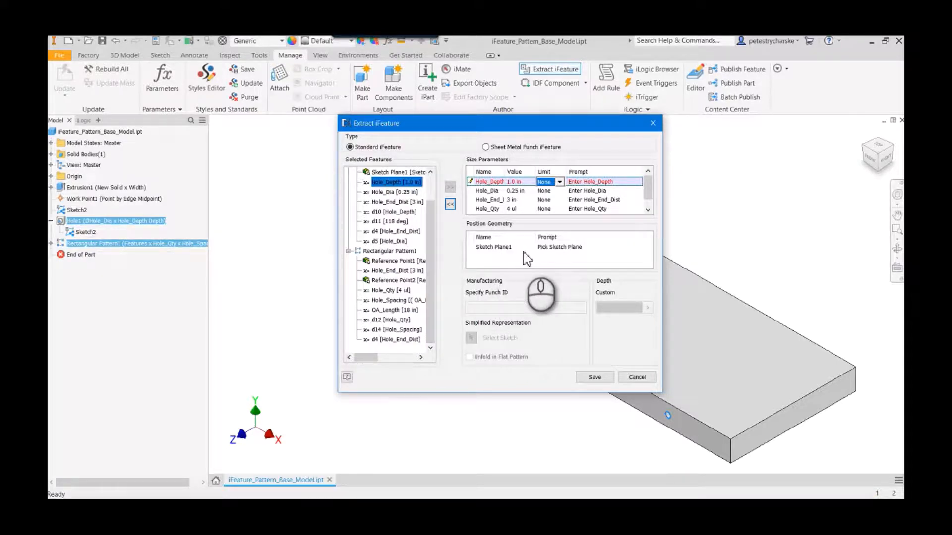
drag(431, 260, 438, 238)
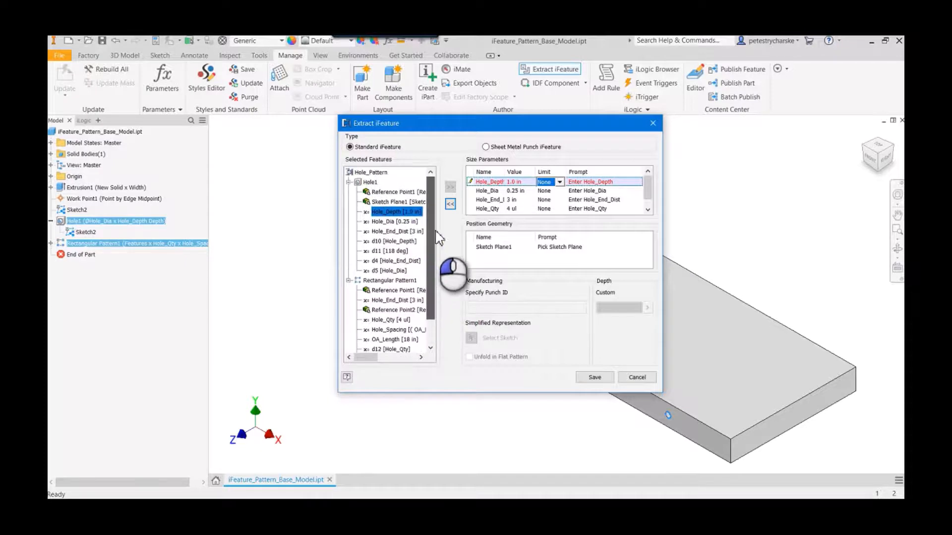
double_click(373, 192)
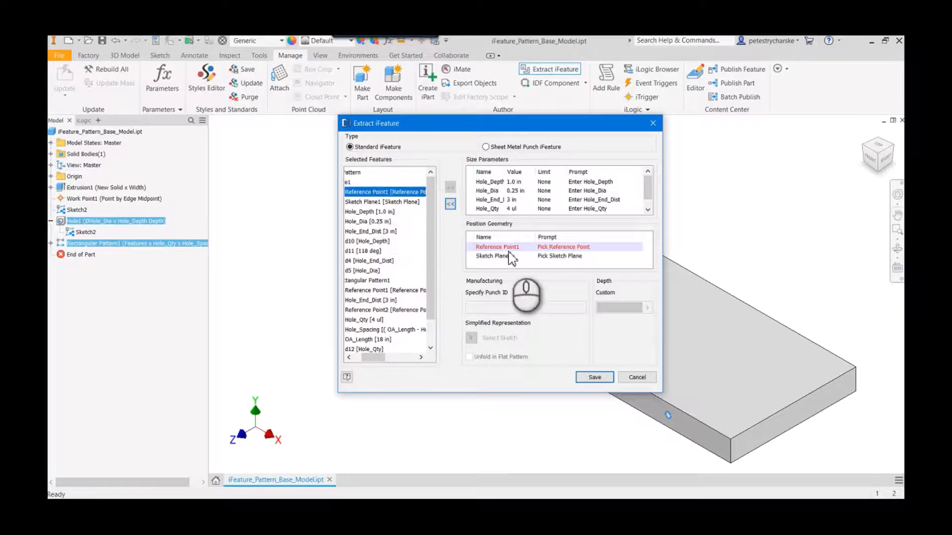
click(483, 258)
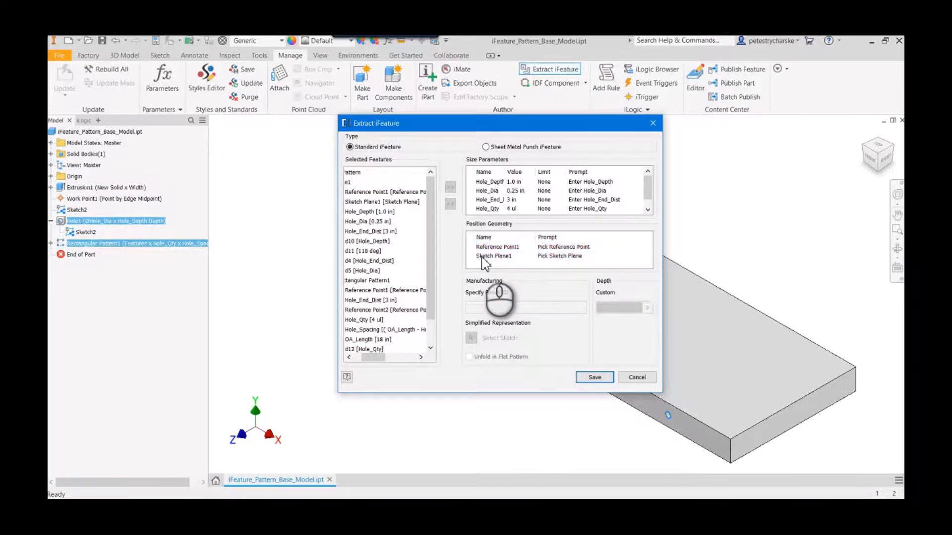
drag(484, 261, 488, 250)
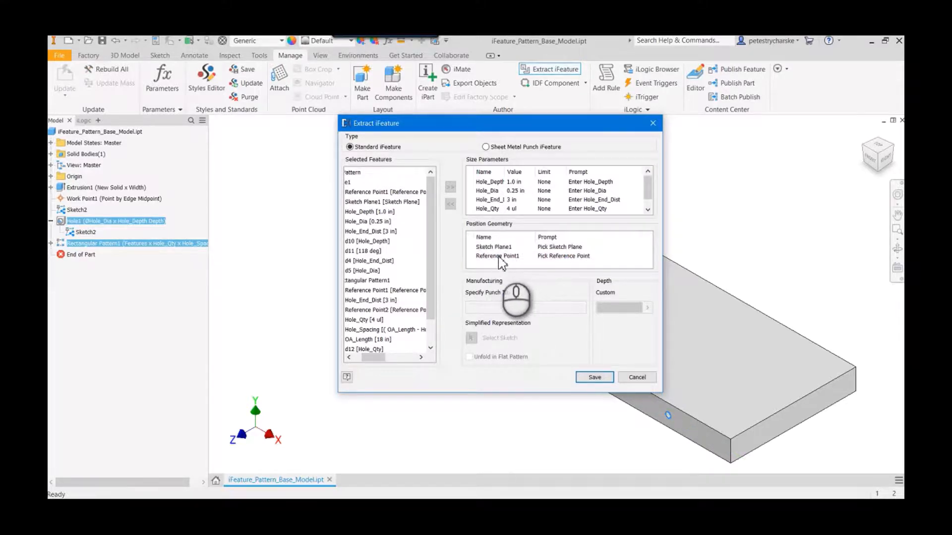
- Rename the reference point in the position geometry to Edge_Midpoint_Reference and set its prompt to "Pick the Reference MidPoint"
double_click(499, 255)
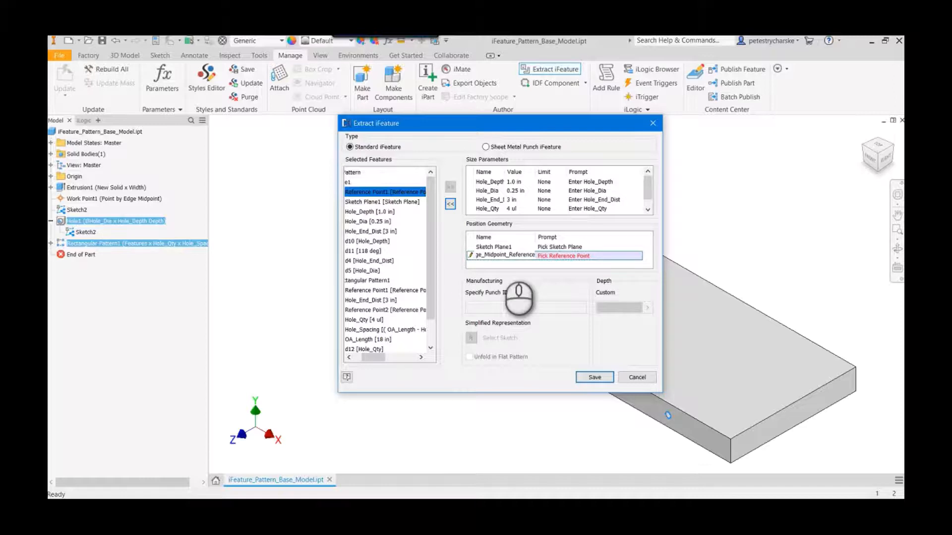
click(585, 256)
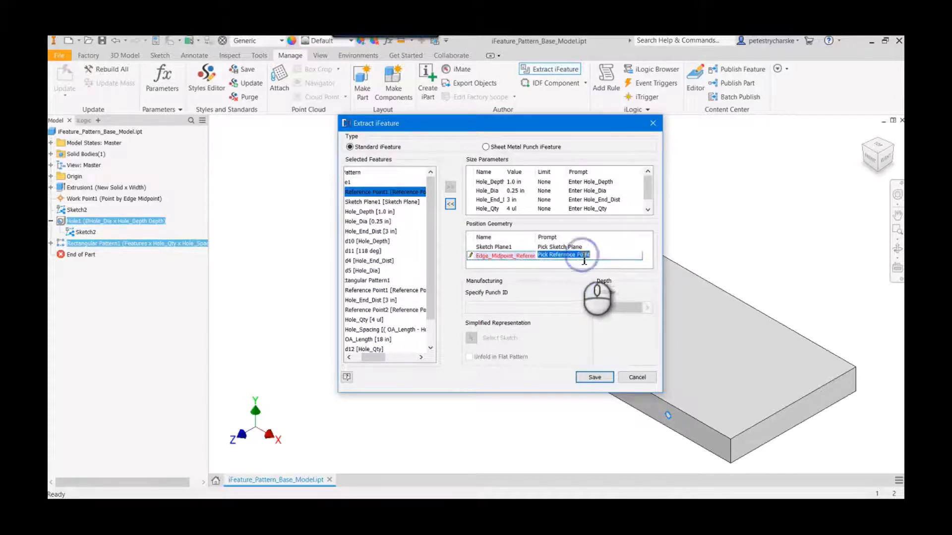
click(553, 256)
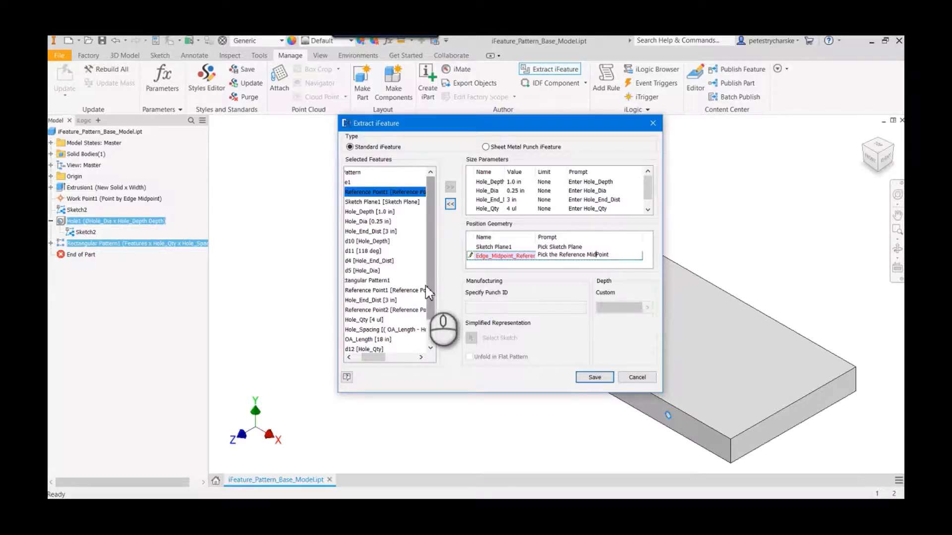
drag(376, 357, 365, 311)
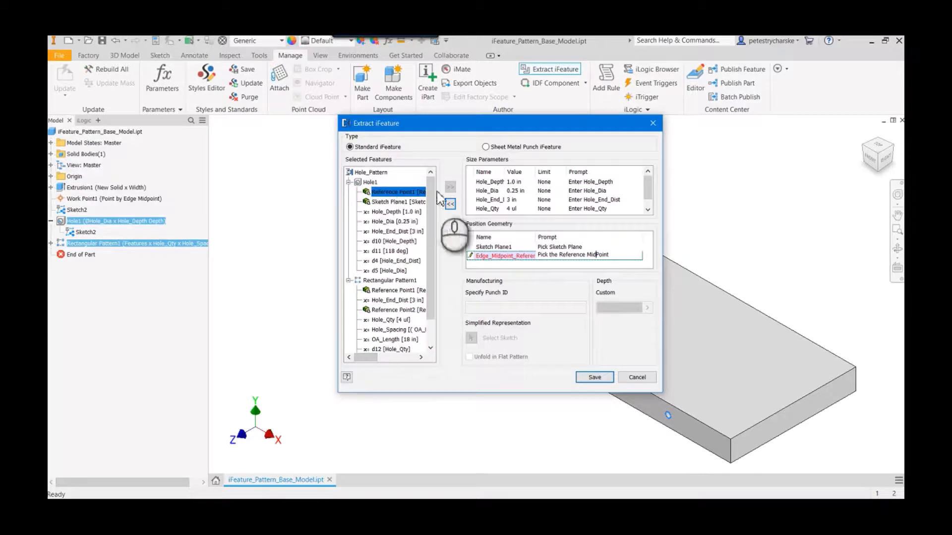
- Save the iFeature as Hole_Pattern.ide in the workspace's 2021 models folder 08_August, replacing the existing file
click(595, 378)
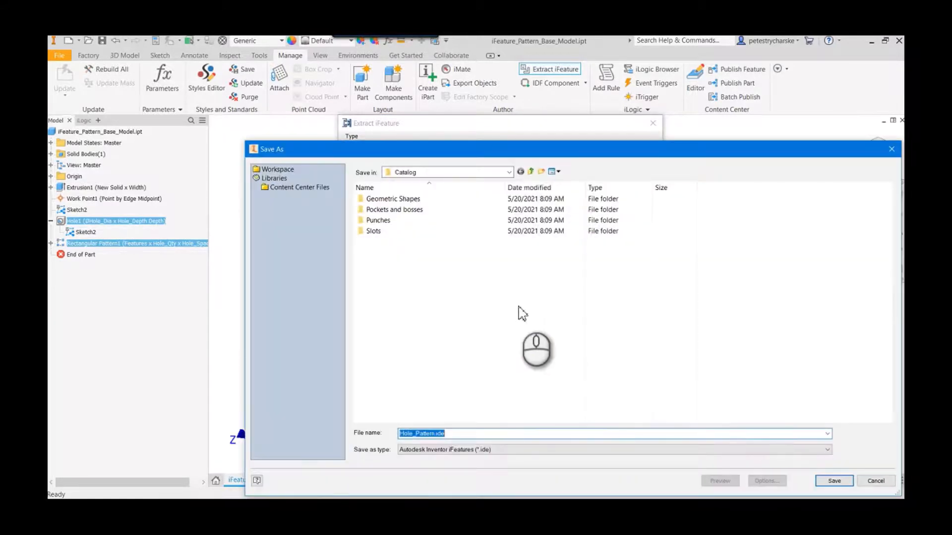
click(285, 169)
double_click(687, 213)
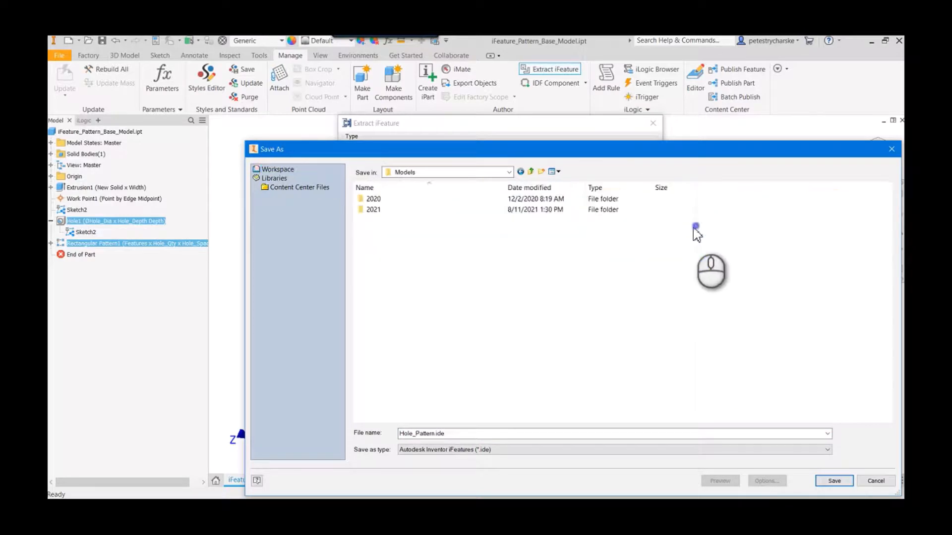
double_click(385, 210)
double_click(382, 274)
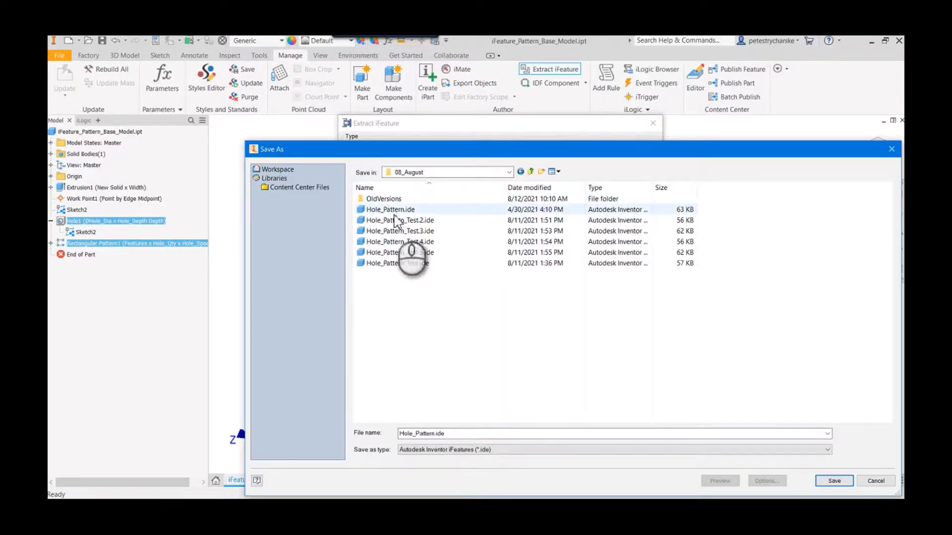
click(833, 480)
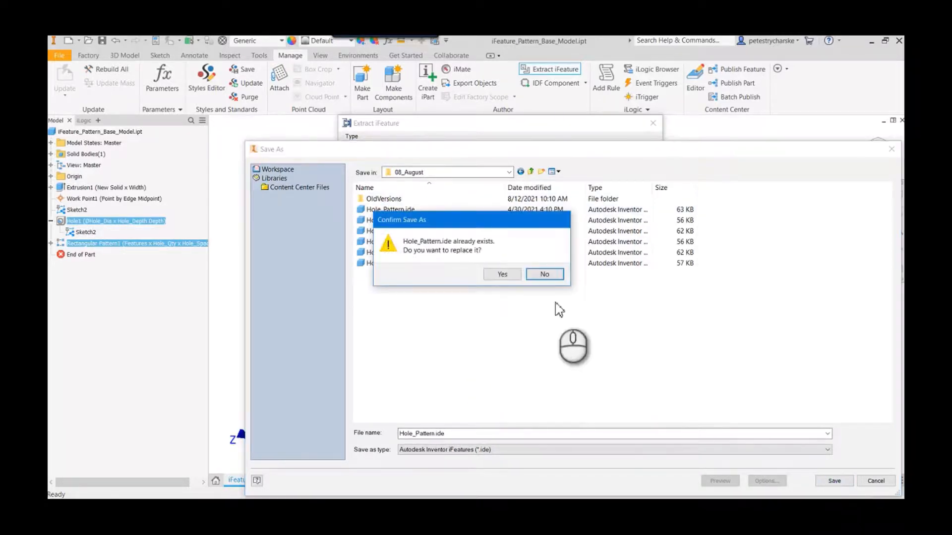
click(497, 275)
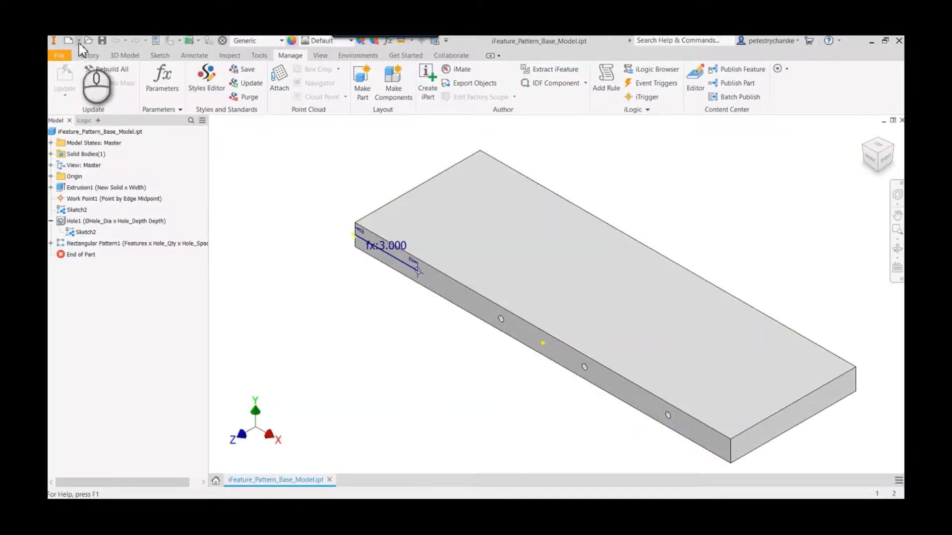
- Create a new part and start a box on the XY plane with an origin-centered rectangle, Board_Length=24 in long and 1 in high
click(79, 40)
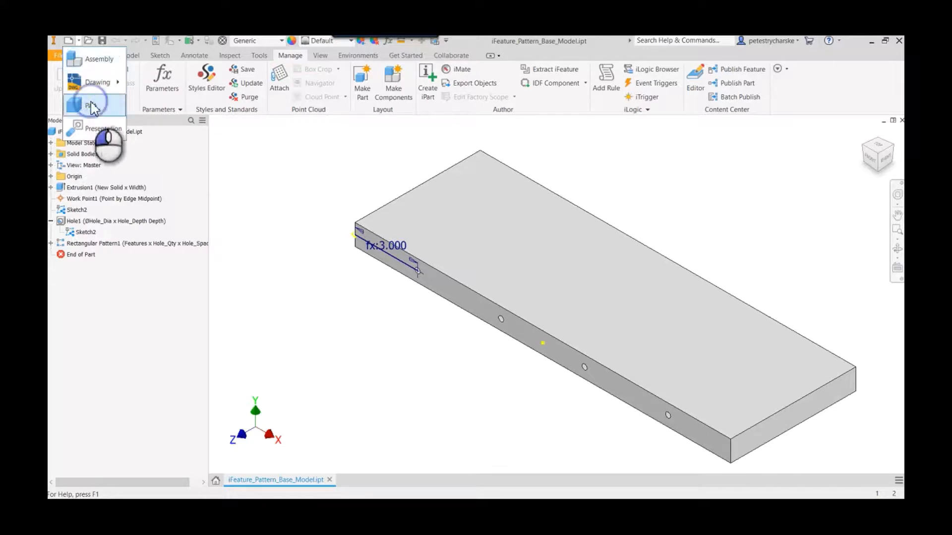
click(92, 107)
click(108, 78)
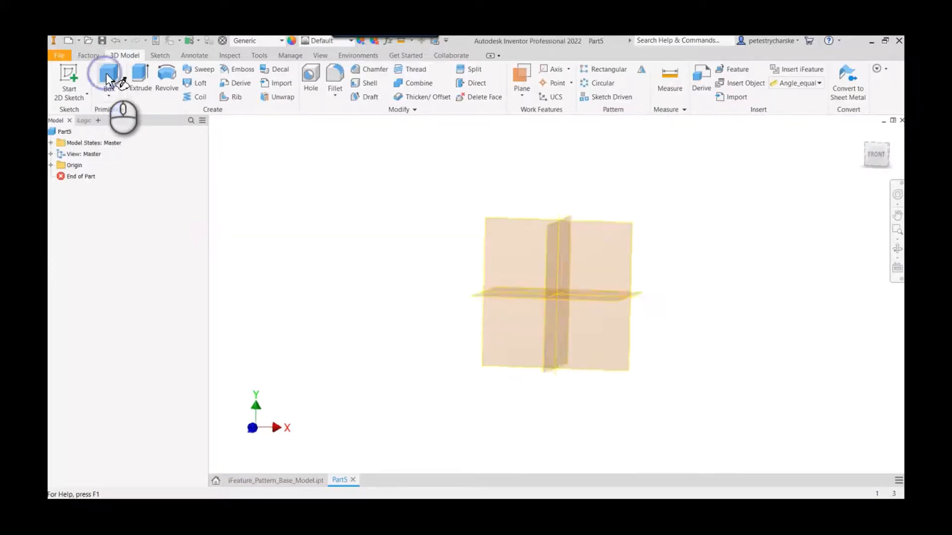
click(531, 223)
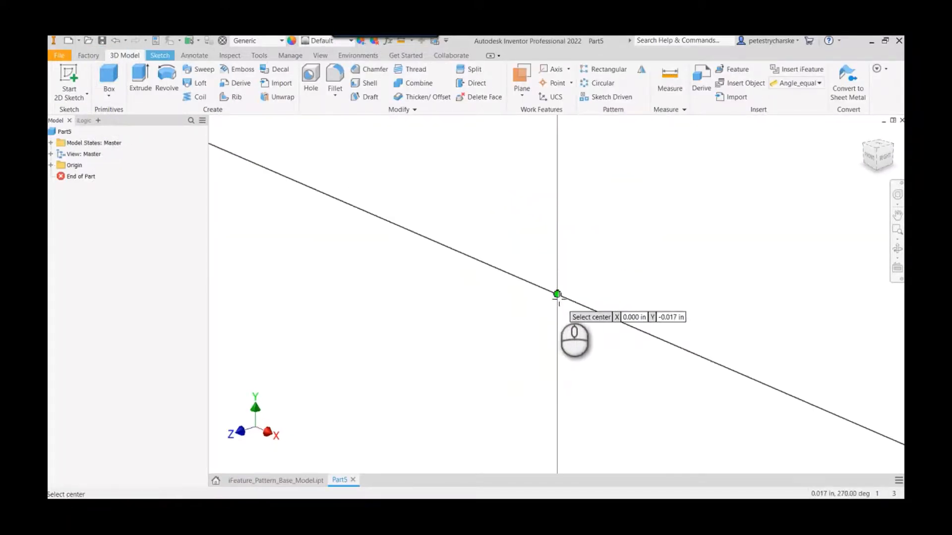
click(558, 295)
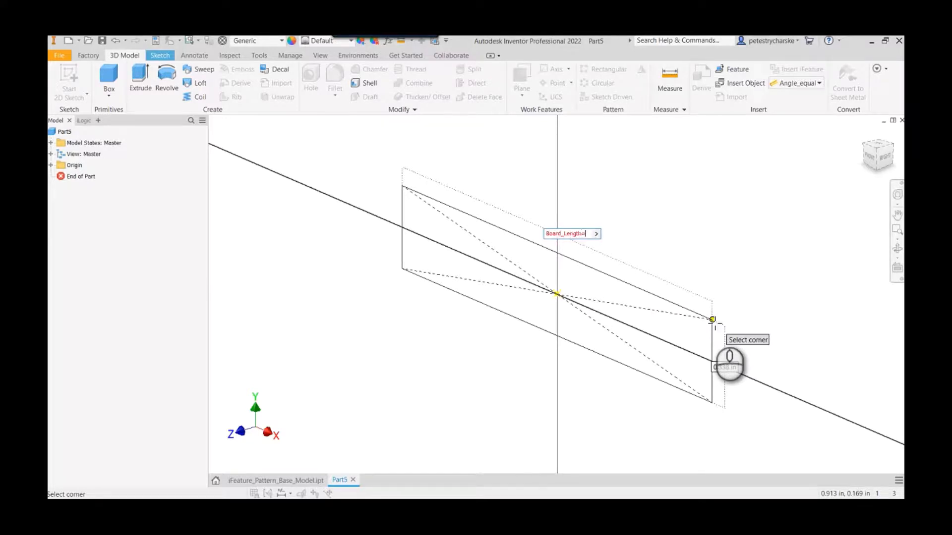
key(Tab)
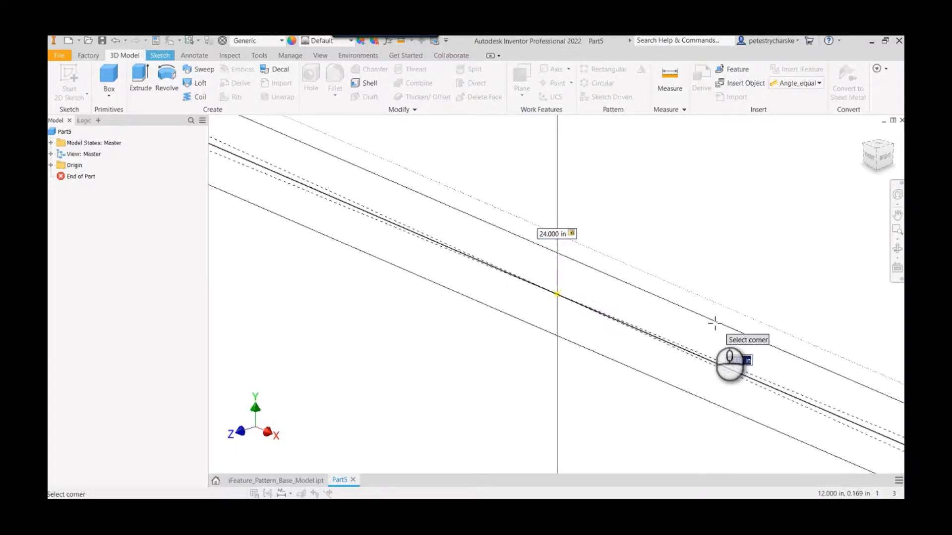
click(715, 324)
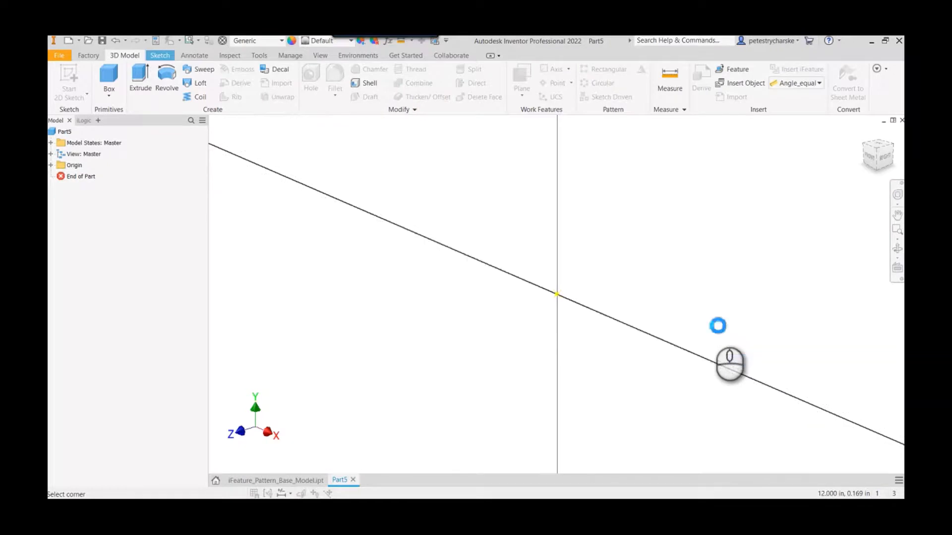
- Extrude the box's rectangle 6 in to form the board
text(e)
text(6)
key(Return)
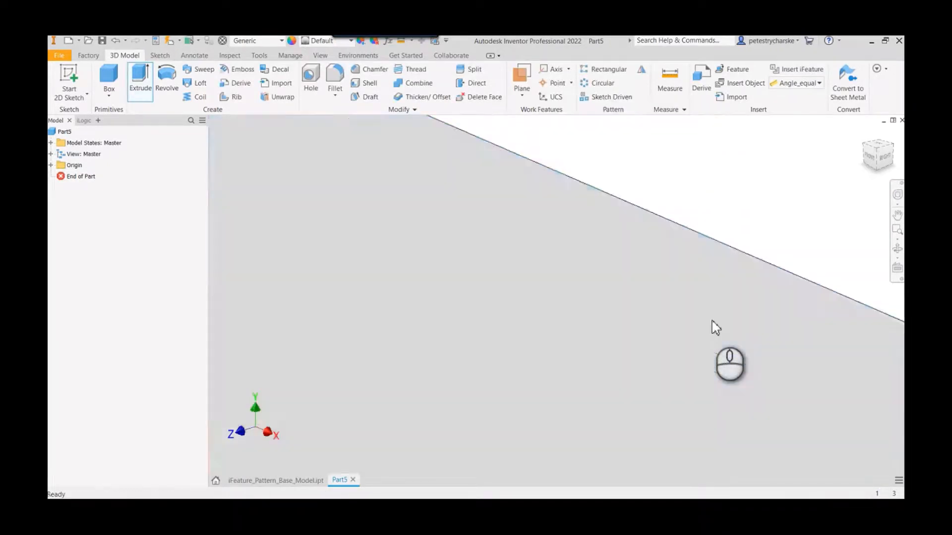
click(601, 184)
middle_click(600, 183)
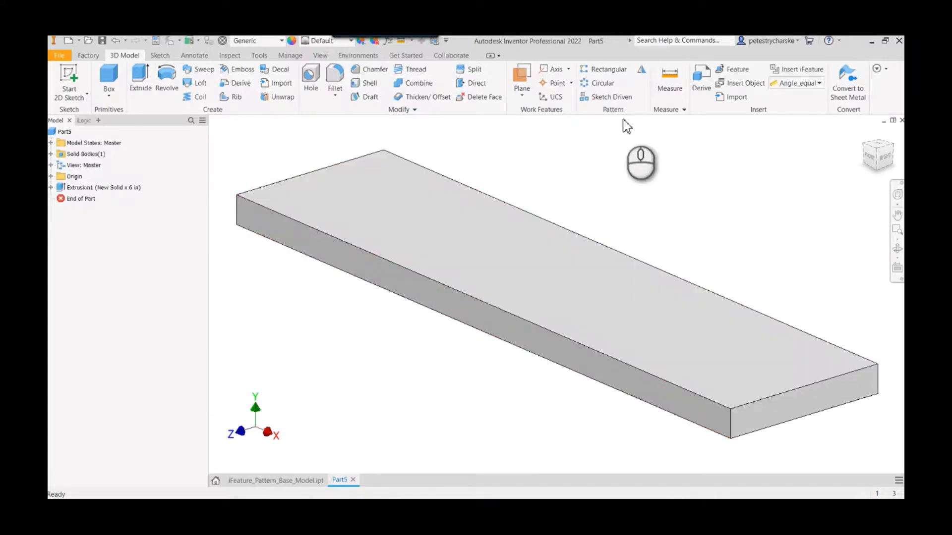
- Start inserting an iFeature and load Hole_Pattern.ide from the workspace's 2021 models folder 08_August
click(790, 70)
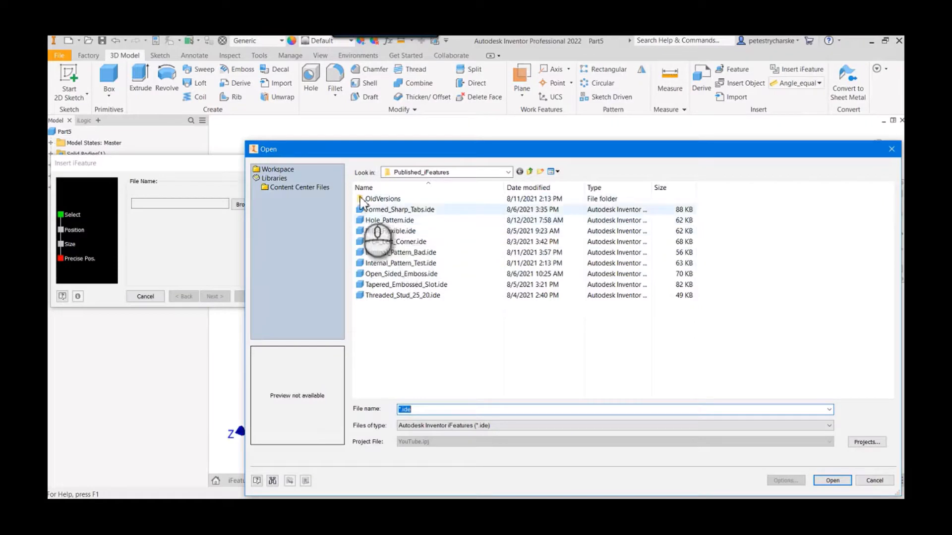
click(276, 169)
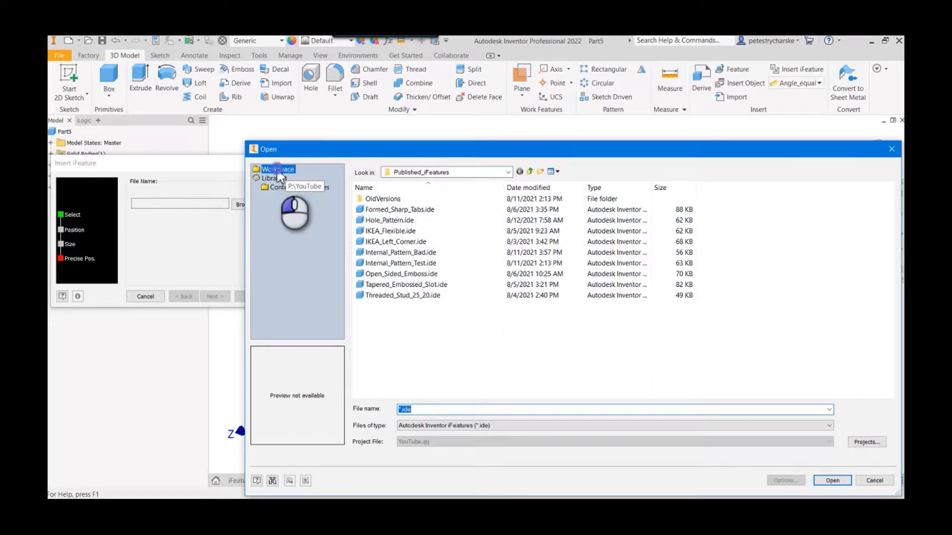
click(689, 230)
double_click(689, 231)
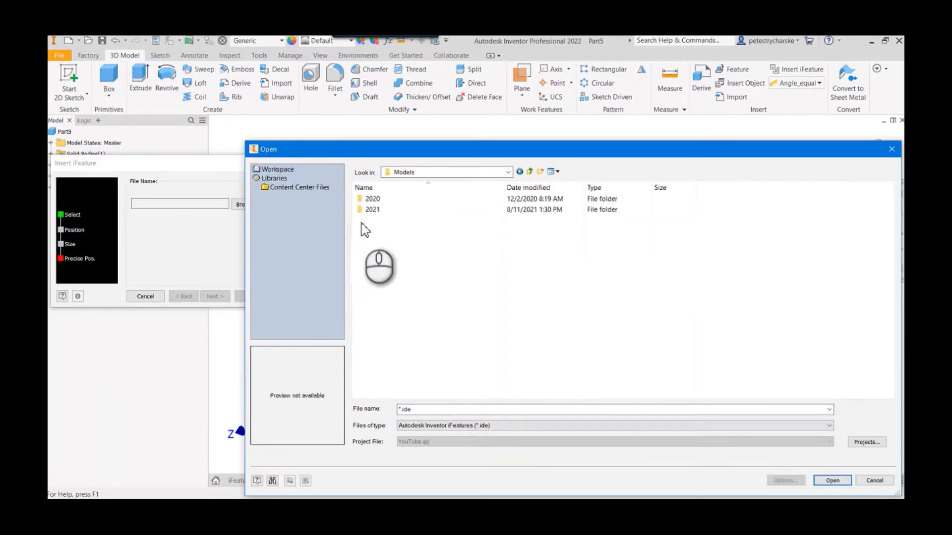
double_click(369, 210)
click(378, 276)
double_click(379, 276)
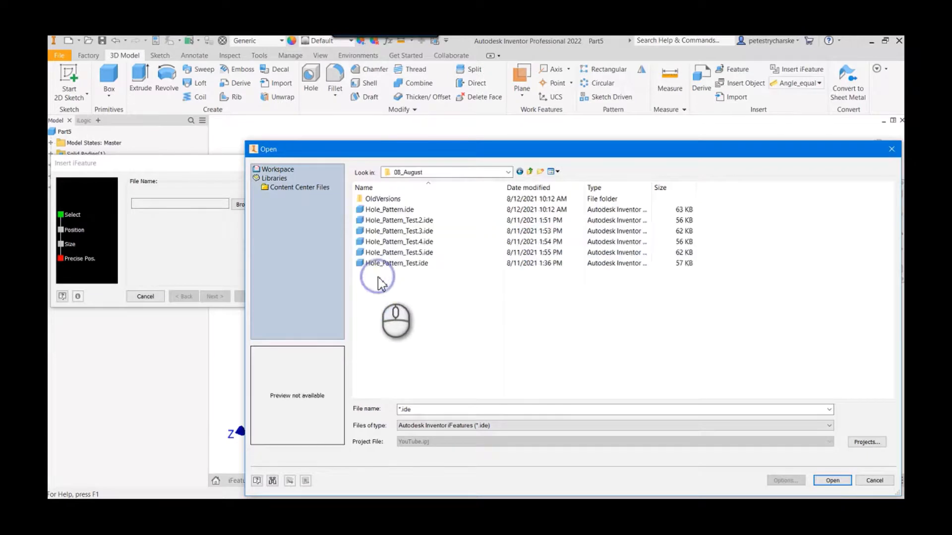
click(387, 211)
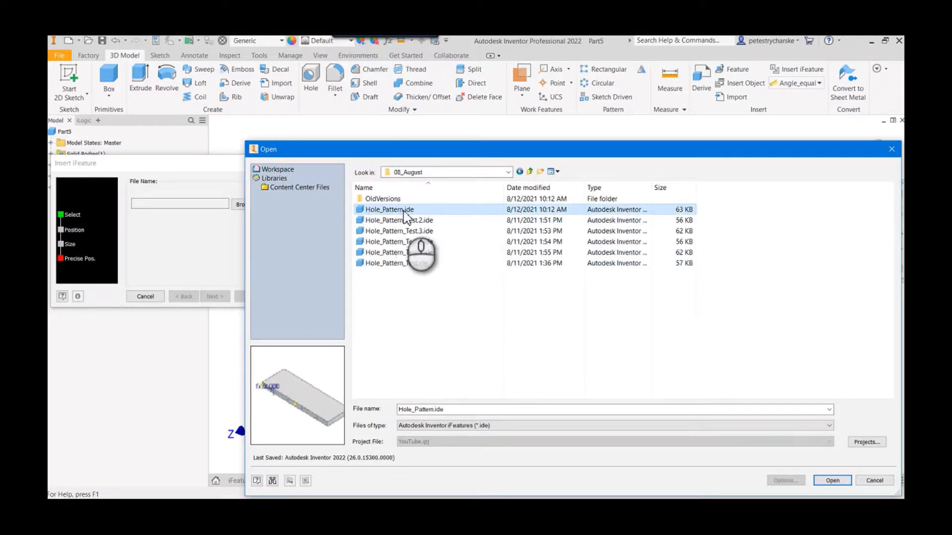
click(832, 480)
- Position the hole pattern on the board's long front face, referenced to the midpoint of that face's left vertical edge, and refresh the preview
click(646, 391)
middle_drag(411, 342, 574, 353)
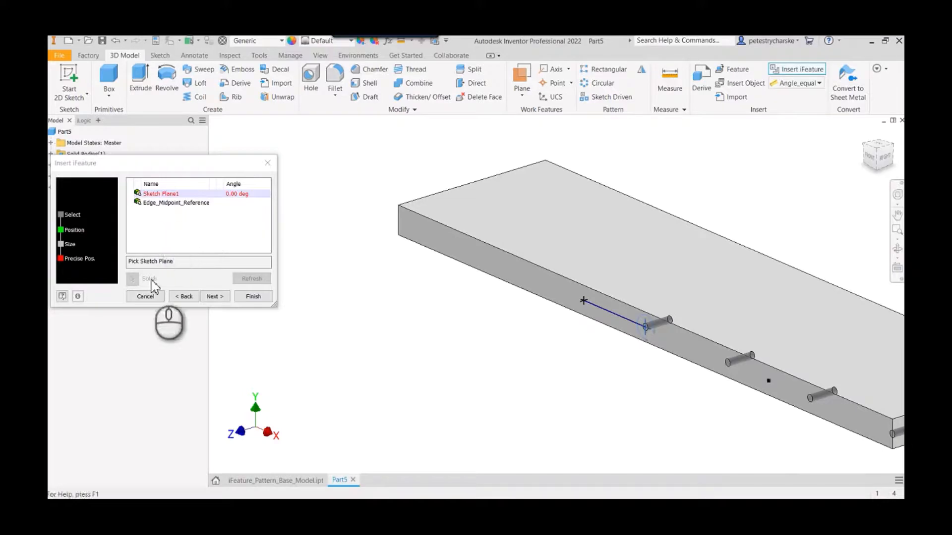
click(448, 245)
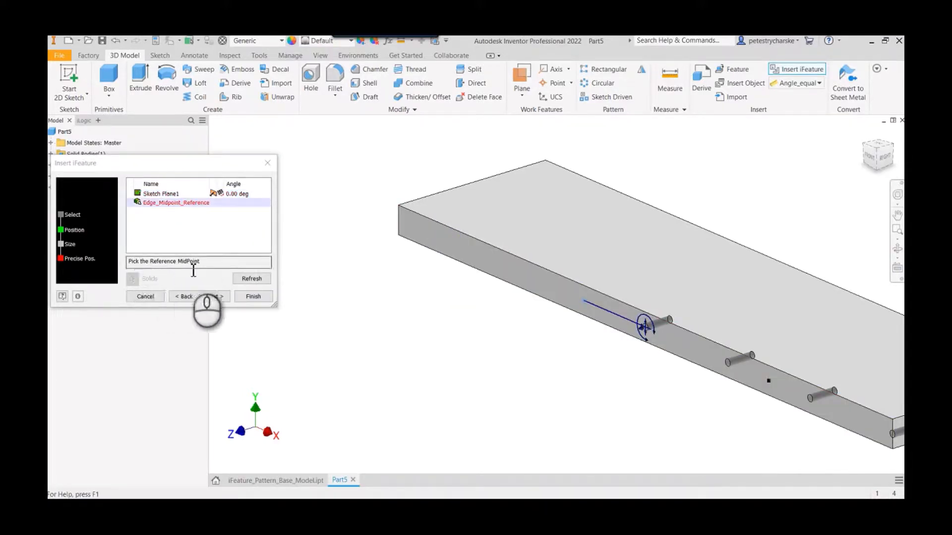
click(399, 221)
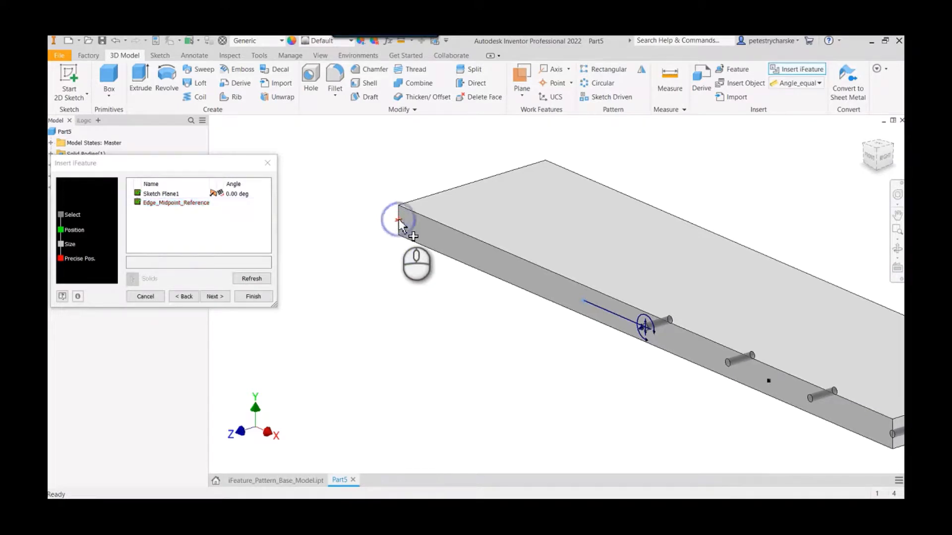
click(253, 279)
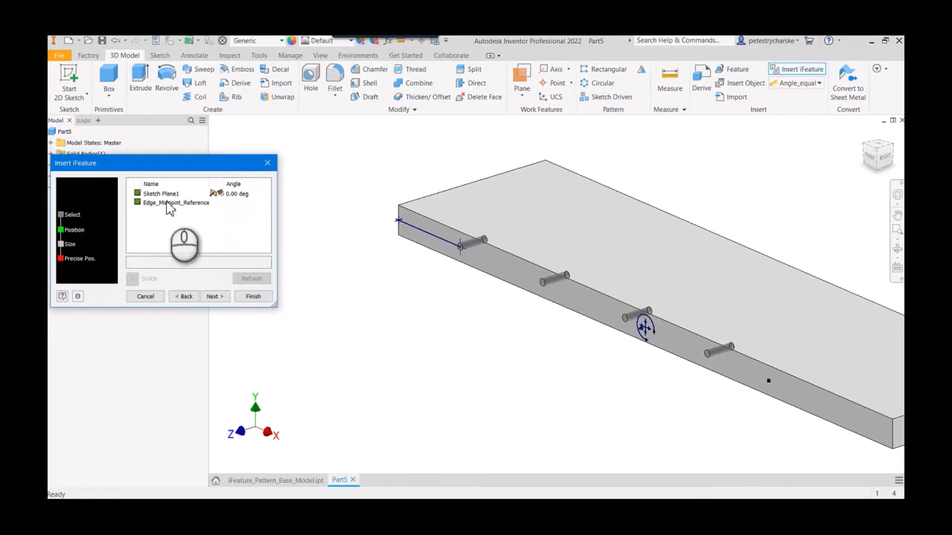
- Link the iFeature's OA_Length to the Board_Length parameter, refresh the preview and finish inserting the hole pattern
click(215, 296)
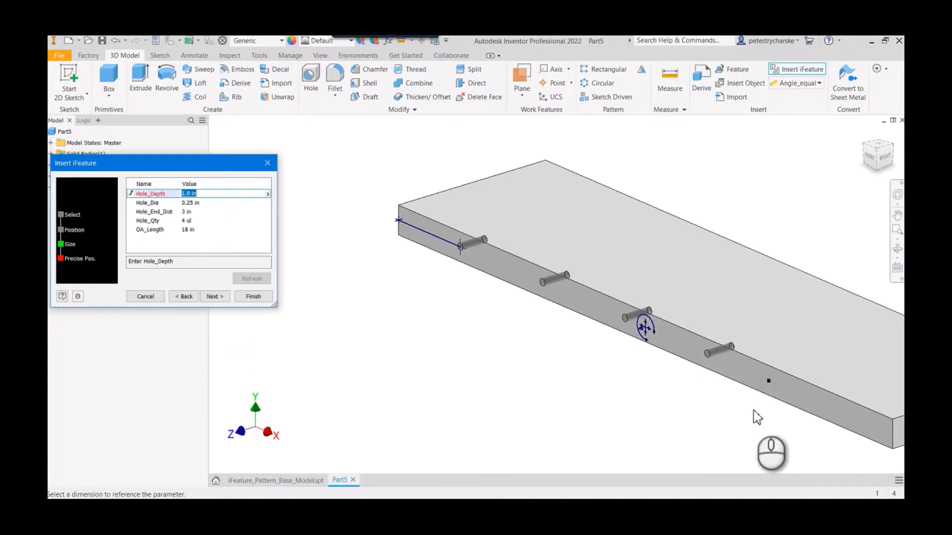
middle_drag(757, 418, 618, 348)
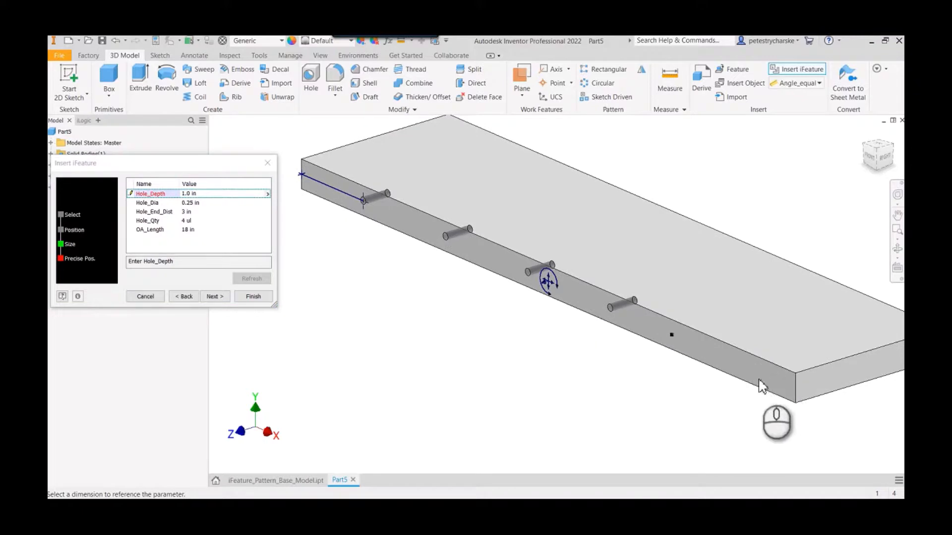
click(218, 230)
click(267, 230)
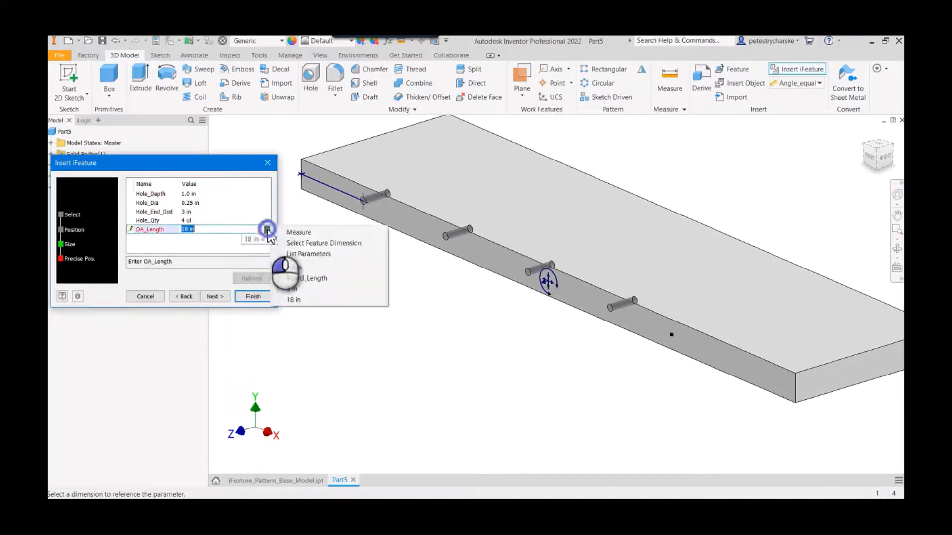
click(297, 253)
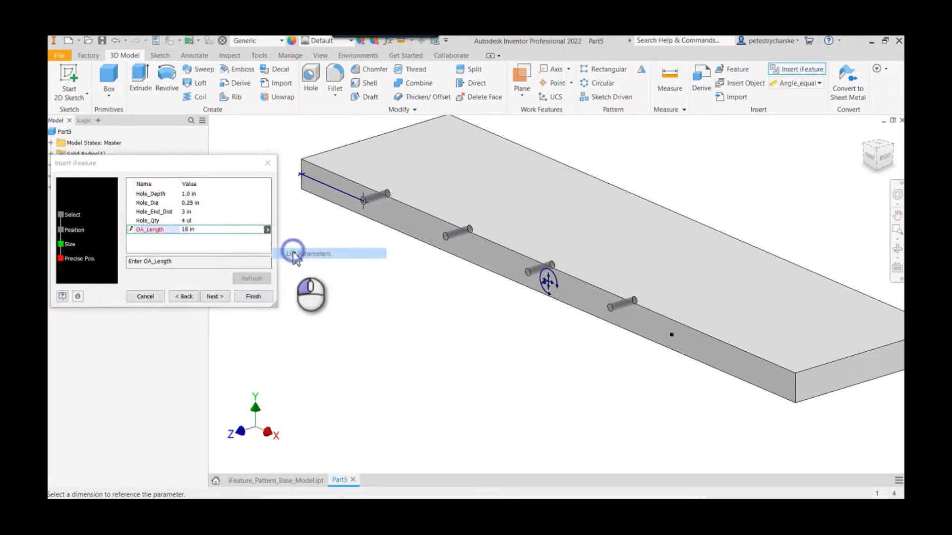
click(218, 257)
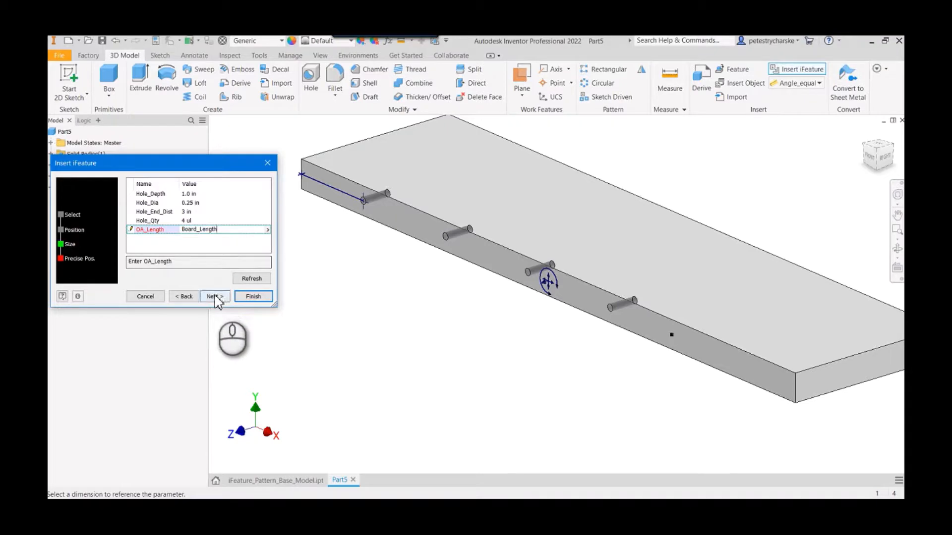
click(252, 281)
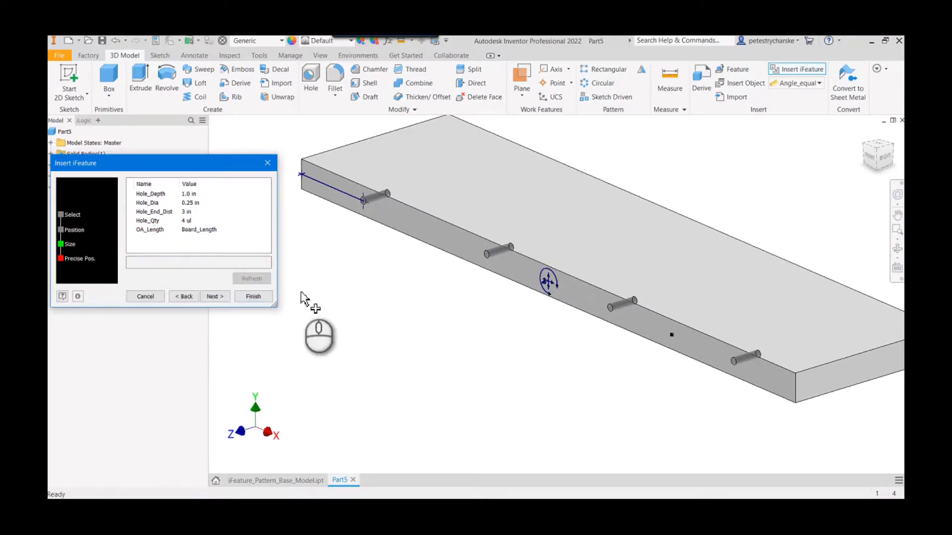
click(262, 298)
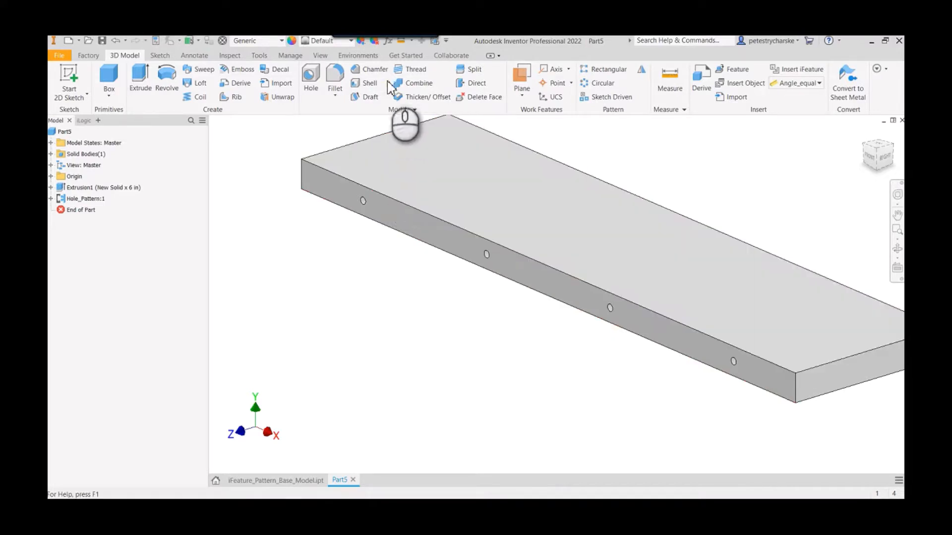
- Add a numeric user parameter Hole_Qty to the board part with unit ul and a value of 6
click(392, 44)
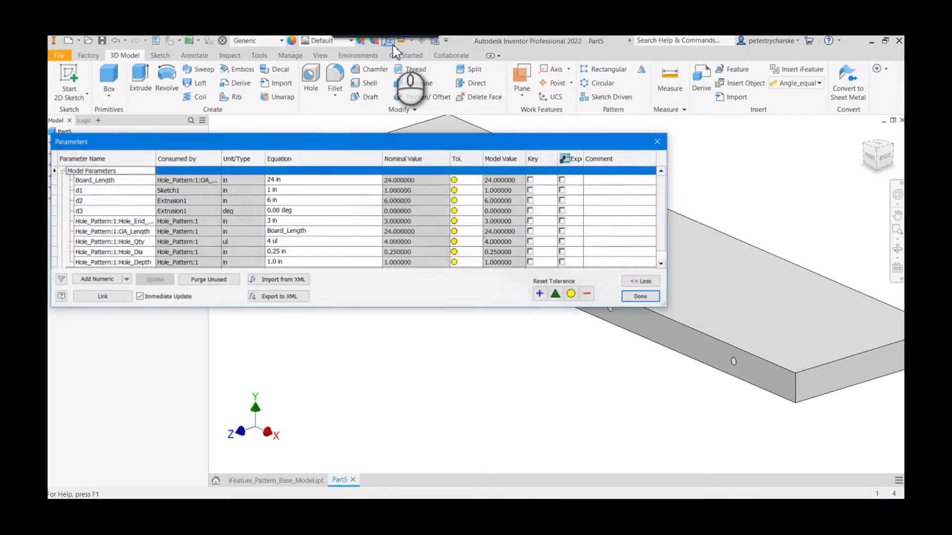
scroll(166, 252, down, 1)
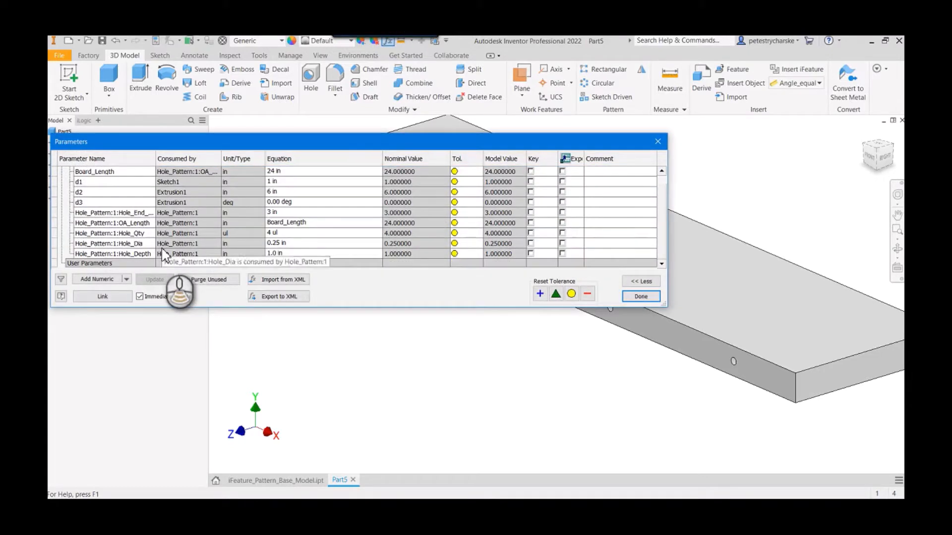
click(90, 279)
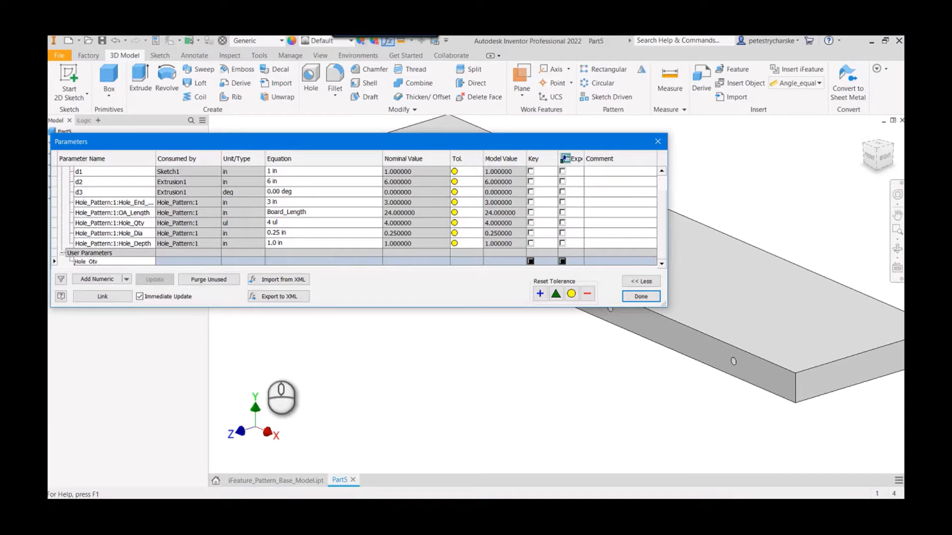
key(Return)
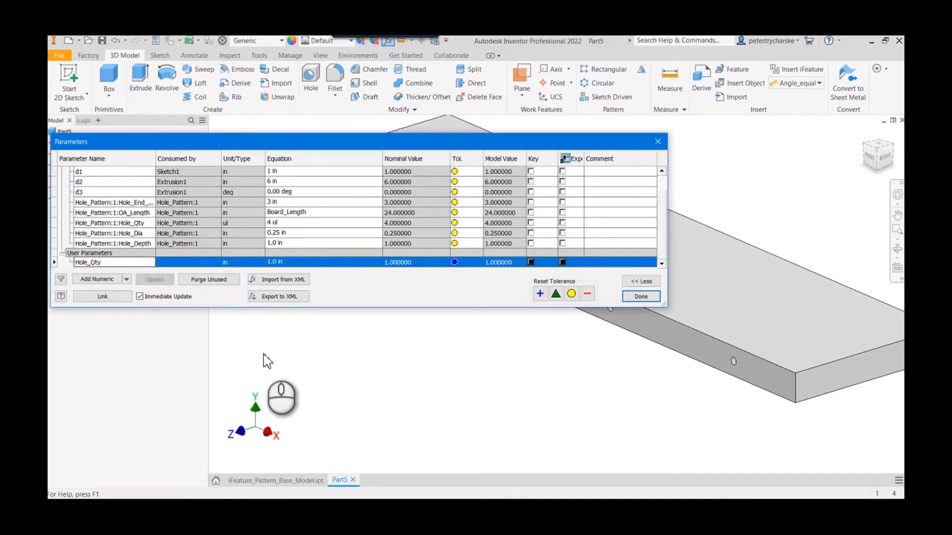
click(240, 264)
text(ul)
key(Return)
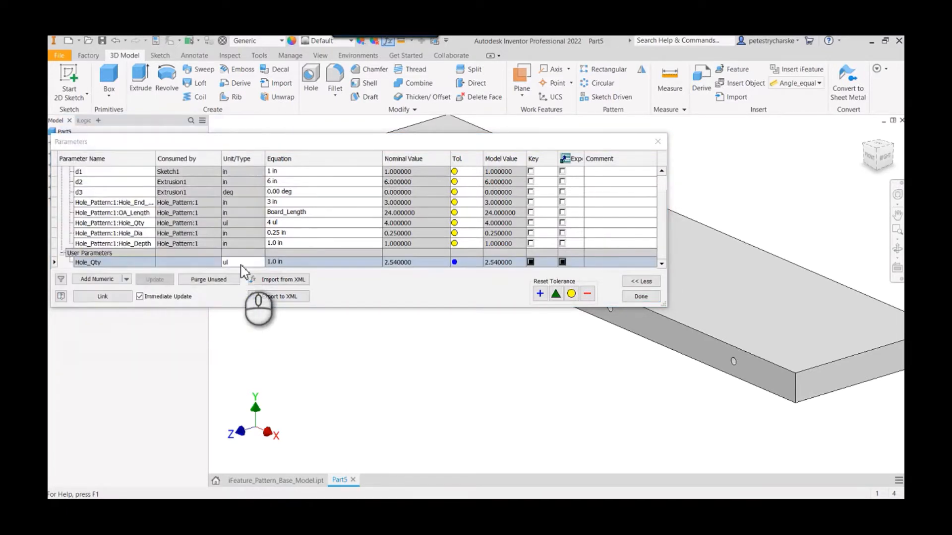
click(289, 262)
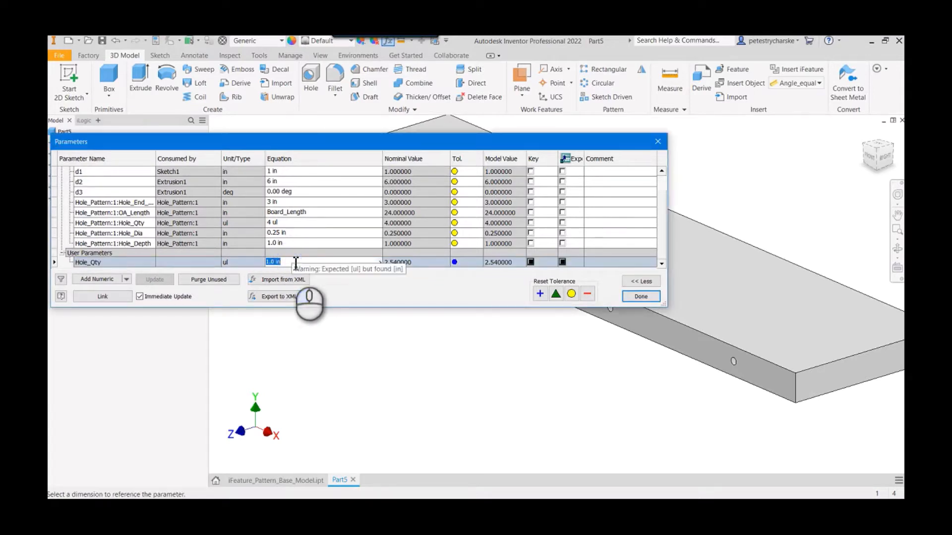
key(Return)
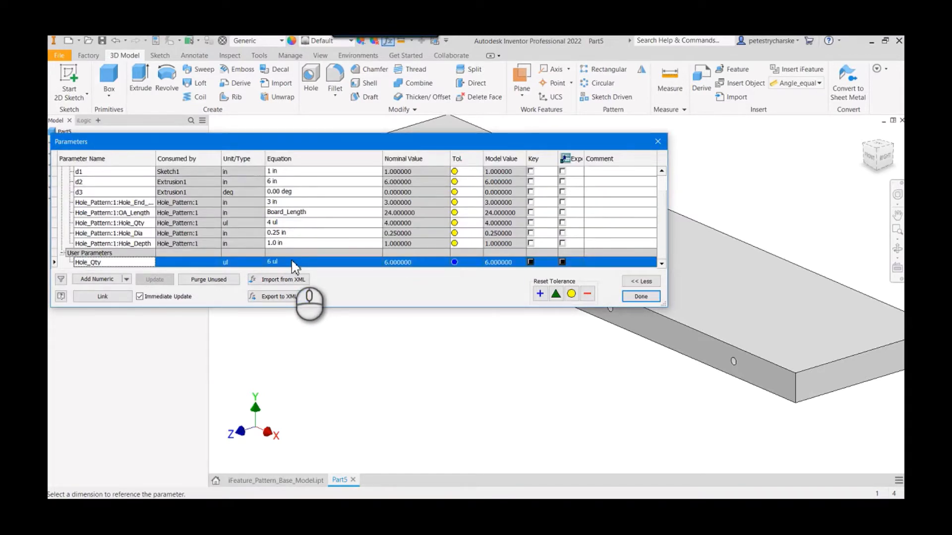
- Set the equation of the inserted iFeature's hole quantity parameter to Hole_Qty and close the parameters table
click(109, 263)
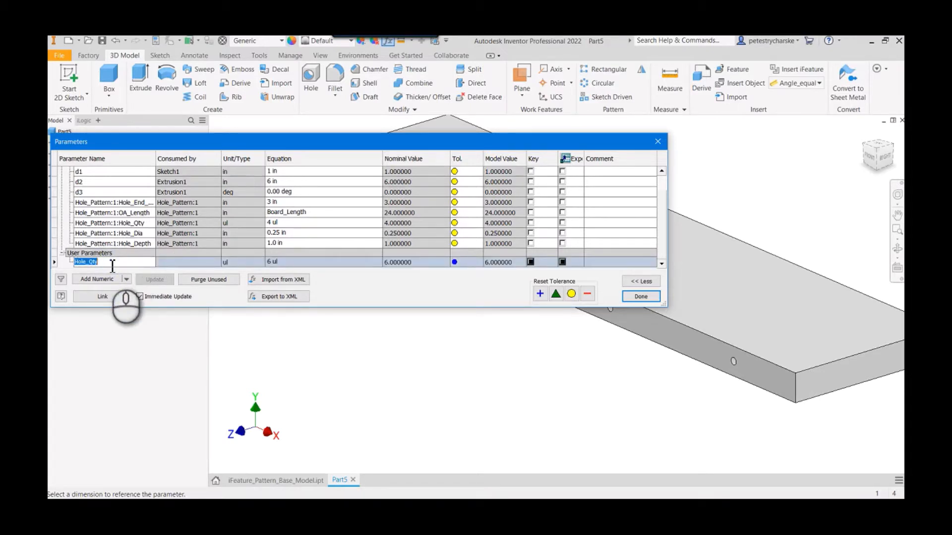
click(314, 223)
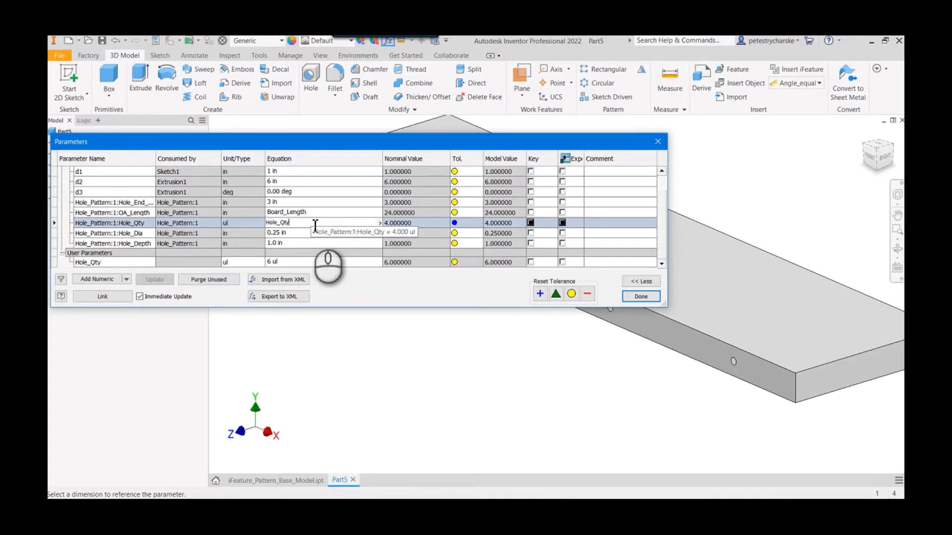
text(Hole_Qty)
key(Return)
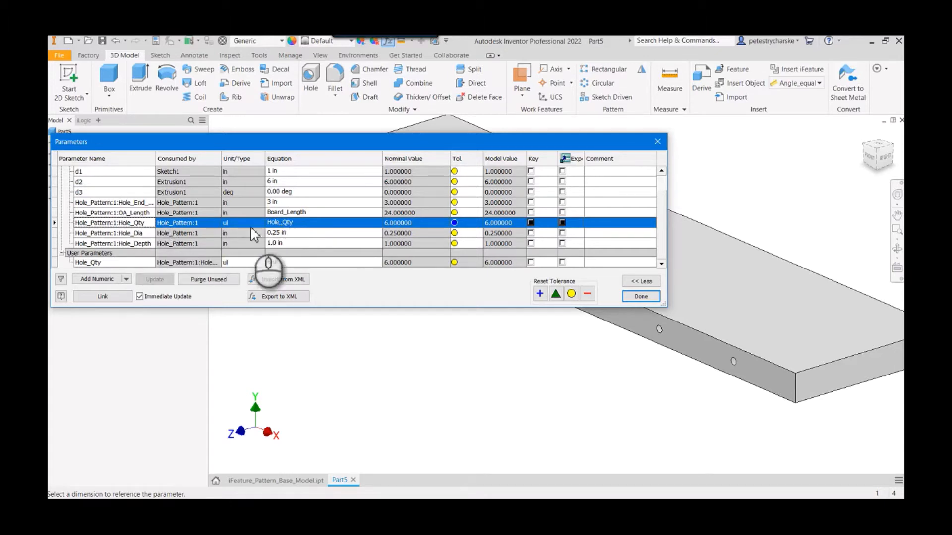
click(641, 297)
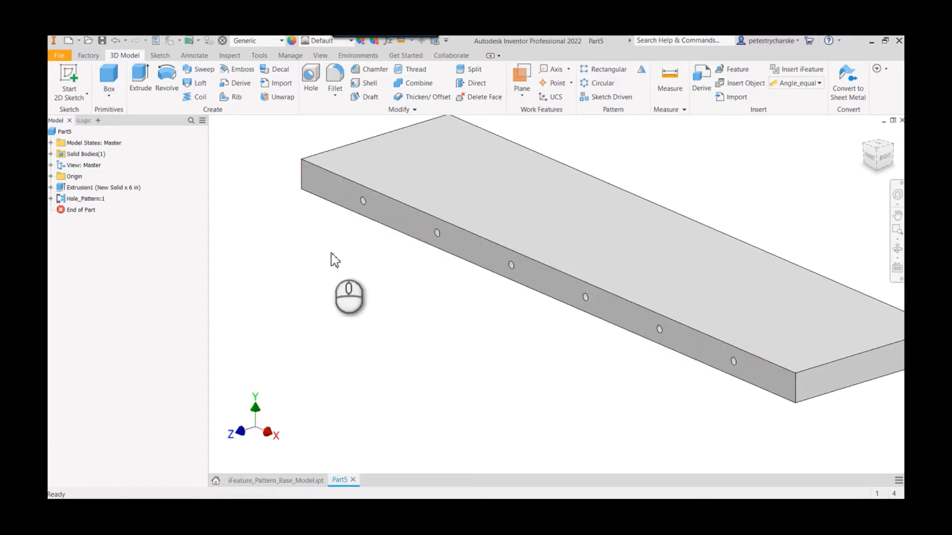
- Reopen the Hole_Pattern iFeature for editing, widen the name column to check its parameter links, and finish without changes
right_click(84, 199)
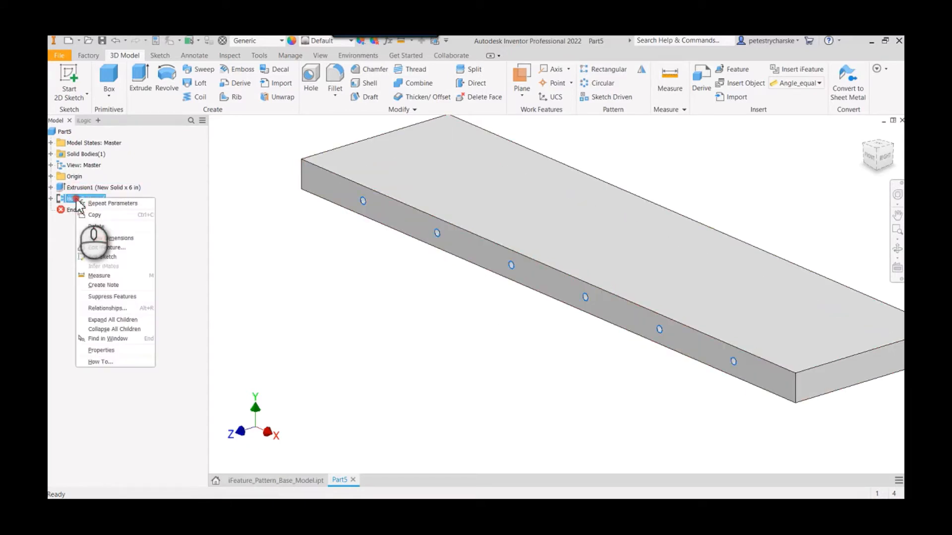
click(96, 251)
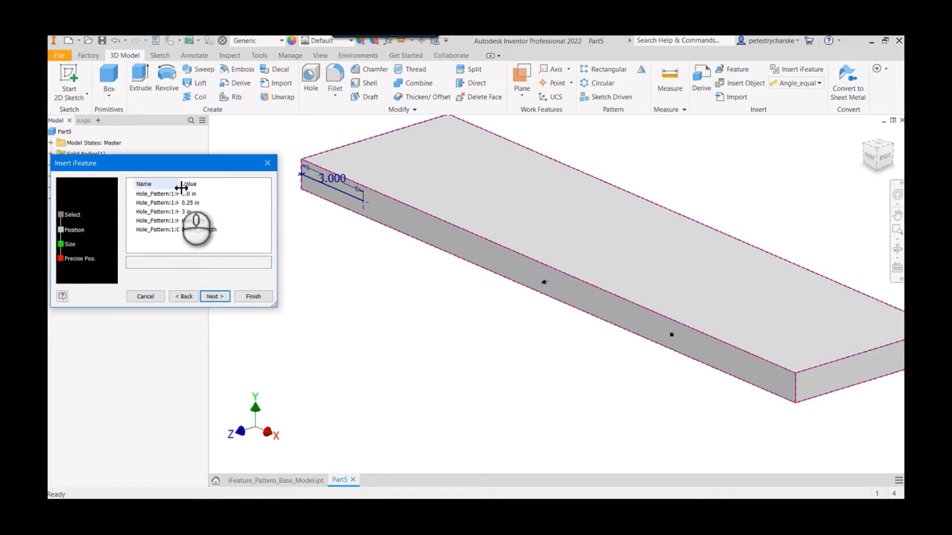
drag(180, 183, 209, 182)
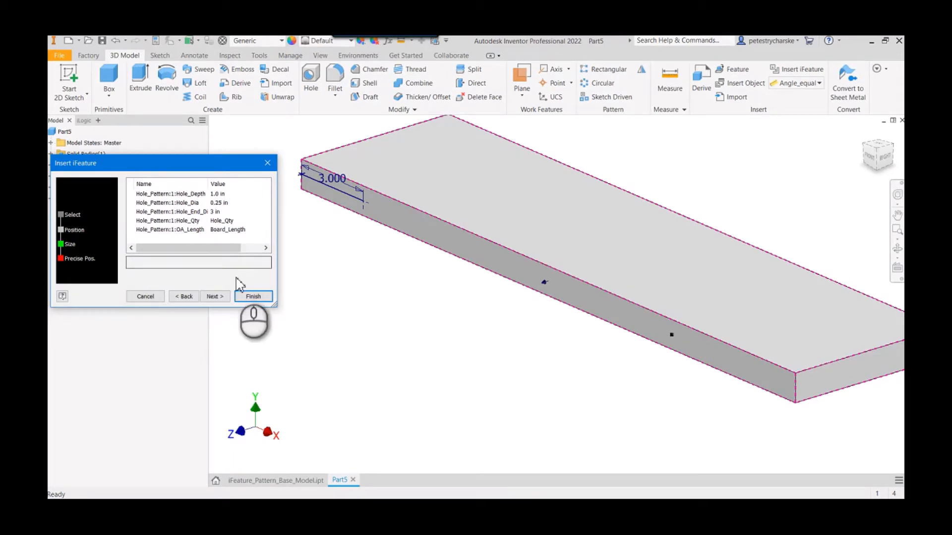
click(250, 296)
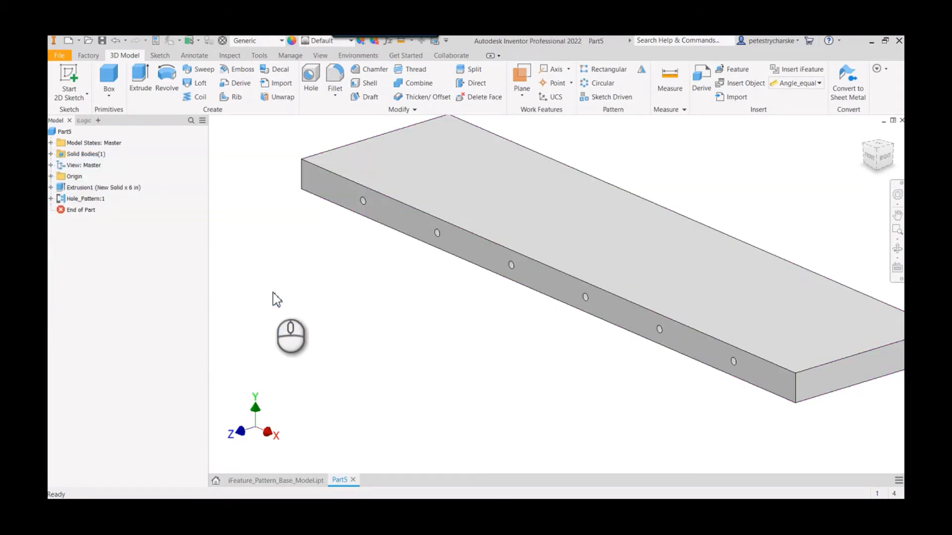